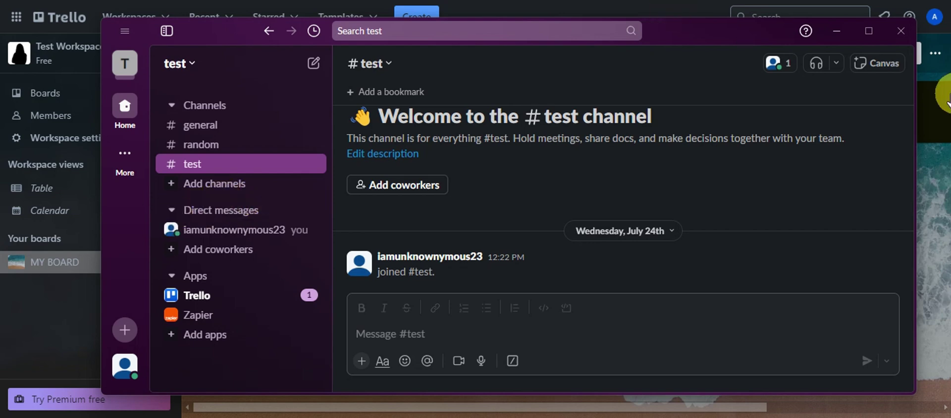
# - Return to Trello from Slack and start a new due date automation for MY BOARD
pyautogui.click(837, 31)
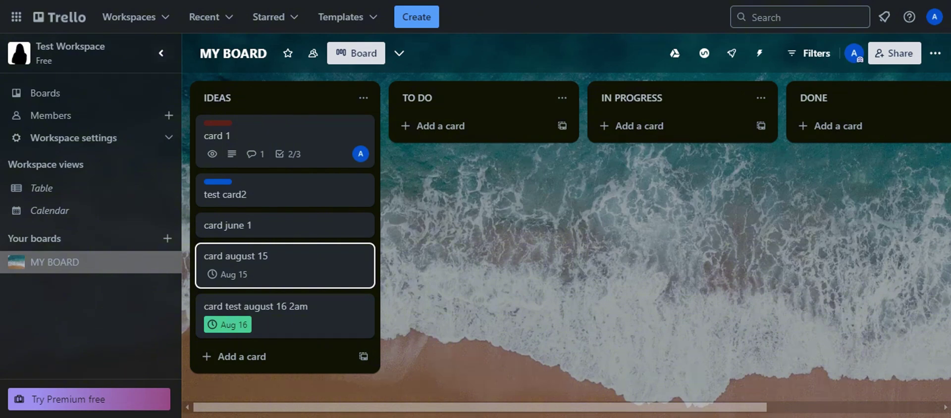
pyautogui.click(764, 57)
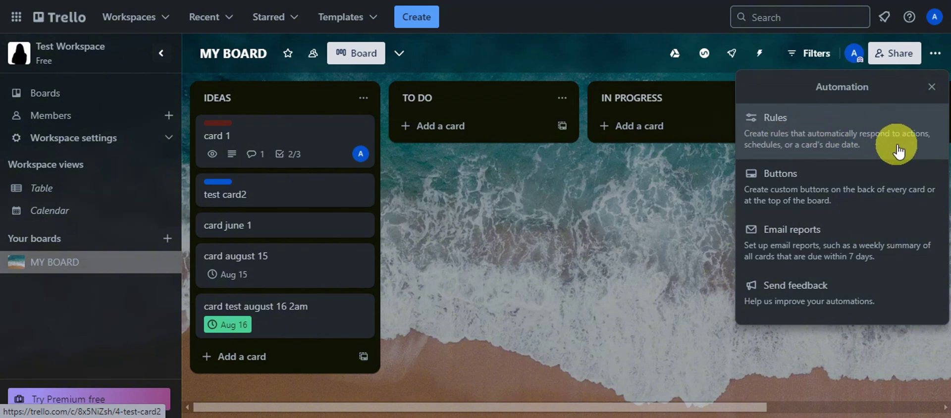
pyautogui.click(850, 127)
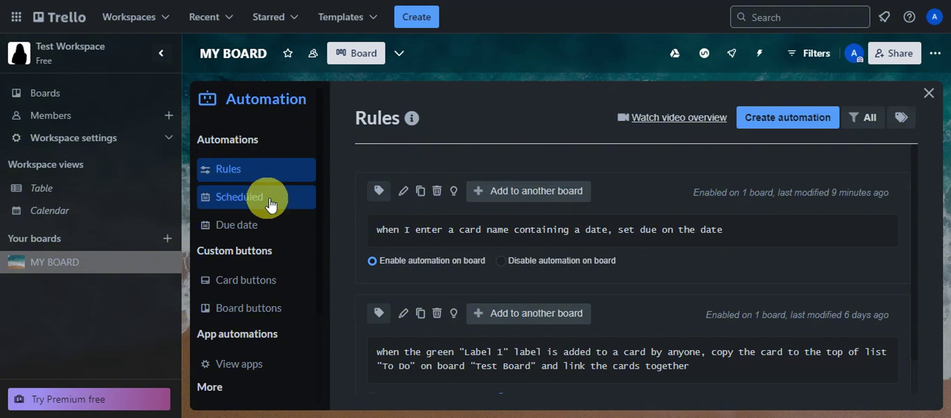
pyautogui.click(231, 228)
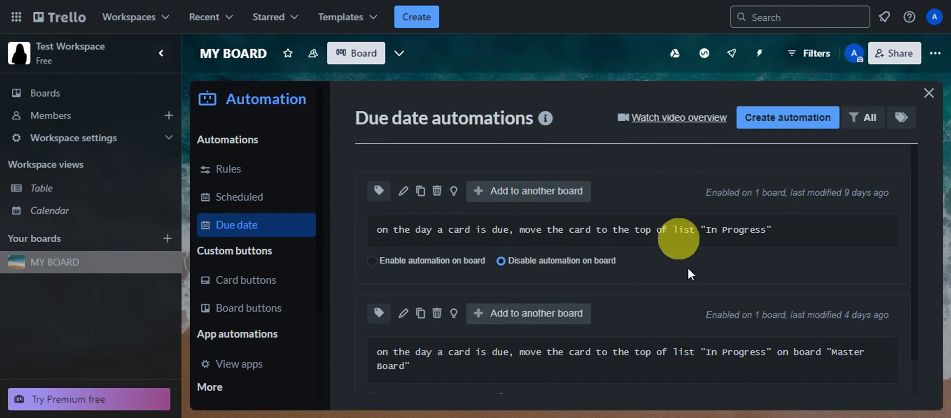
pyautogui.click(801, 119)
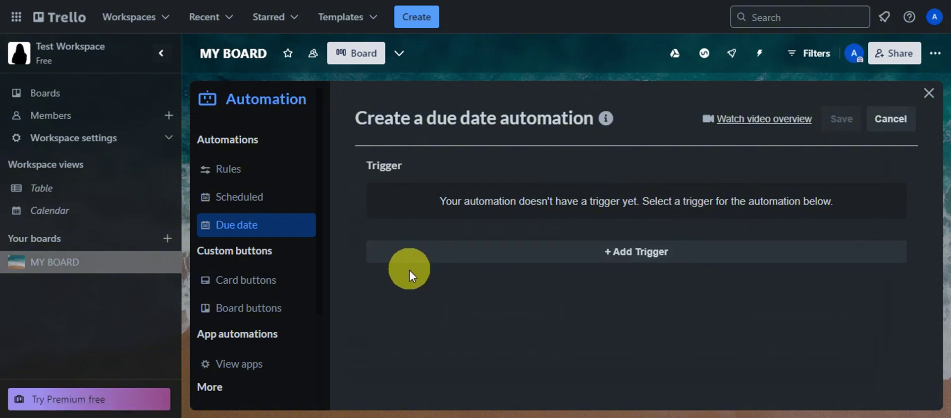
# - Add the trigger "on the day a card is due" to the new due date automation
pyautogui.click(548, 253)
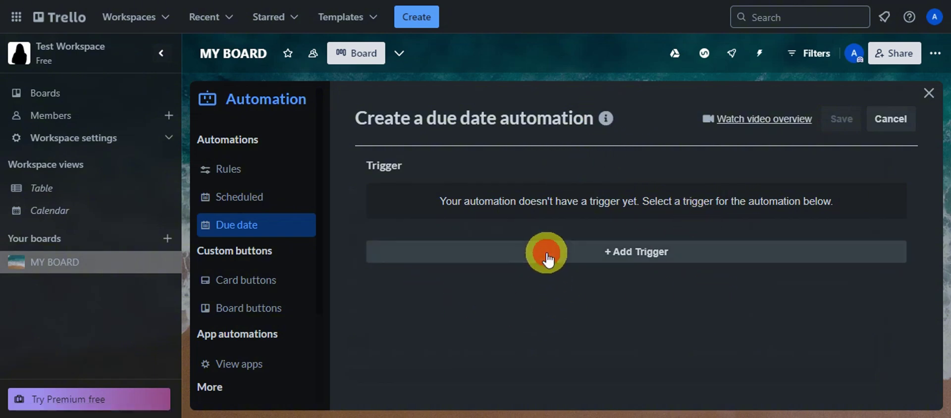
pyautogui.scroll(-1, 576, 227)
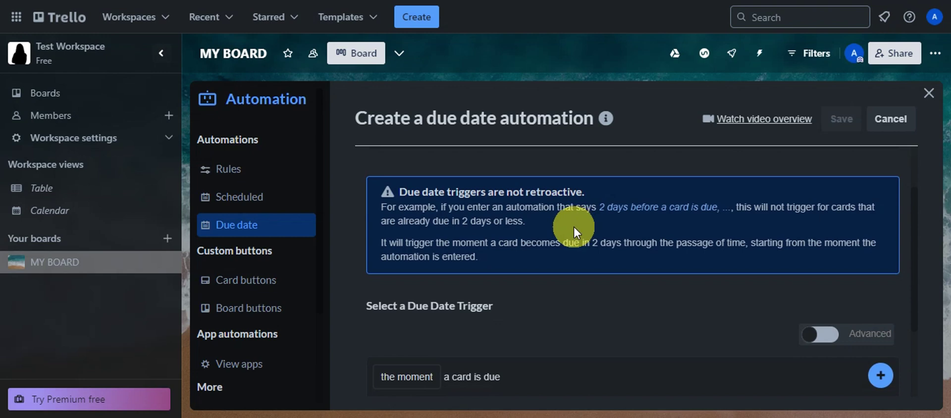
pyautogui.scroll(-1, 574, 227)
pyautogui.scroll(1, 580, 233)
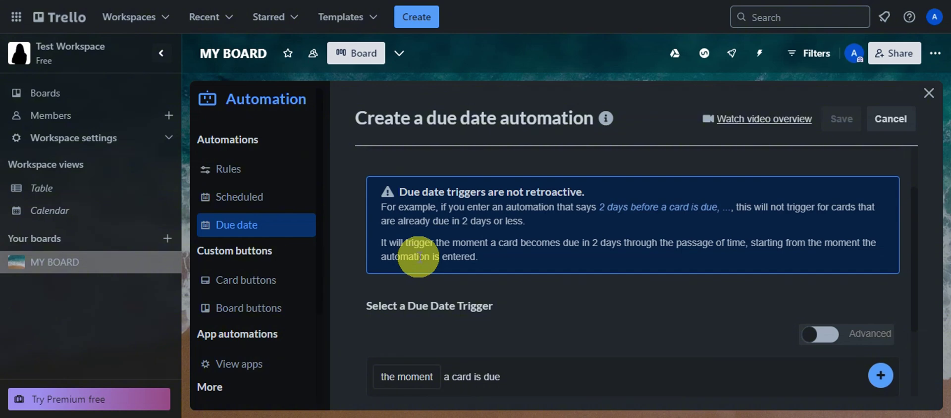
pyautogui.scroll(-2, 456, 274)
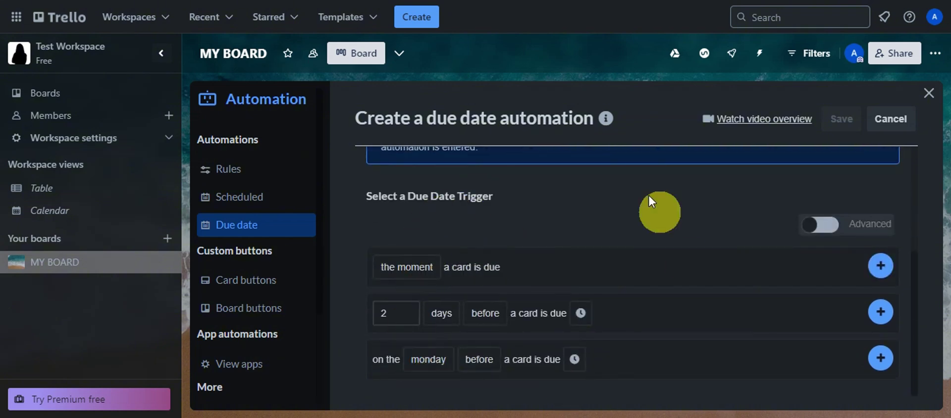
pyautogui.click(401, 267)
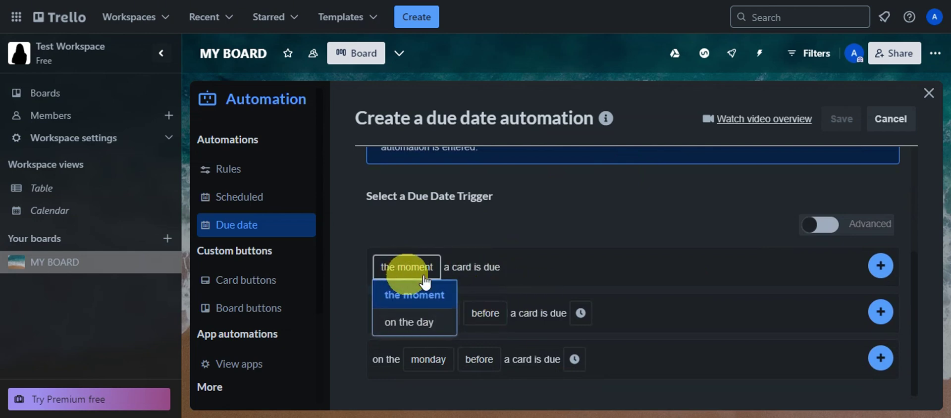
pyautogui.click(402, 263)
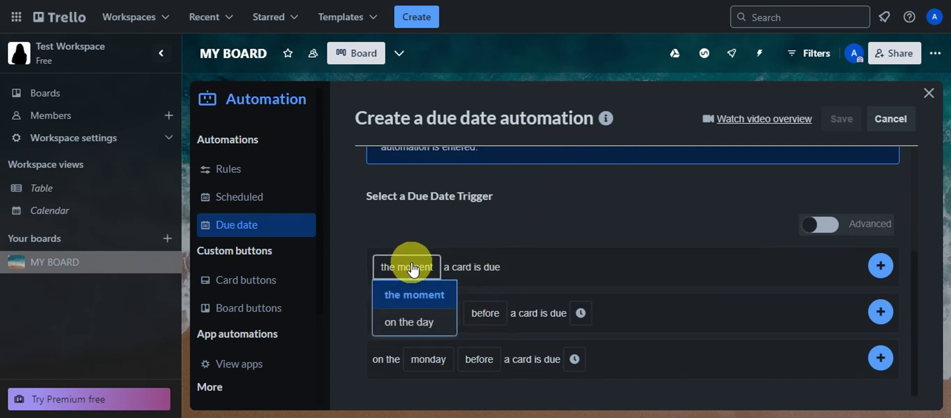
pyautogui.click(410, 321)
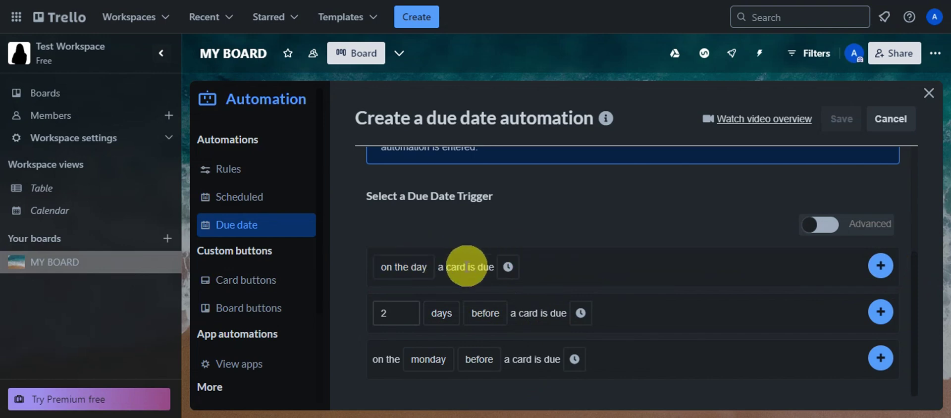
pyautogui.click(878, 267)
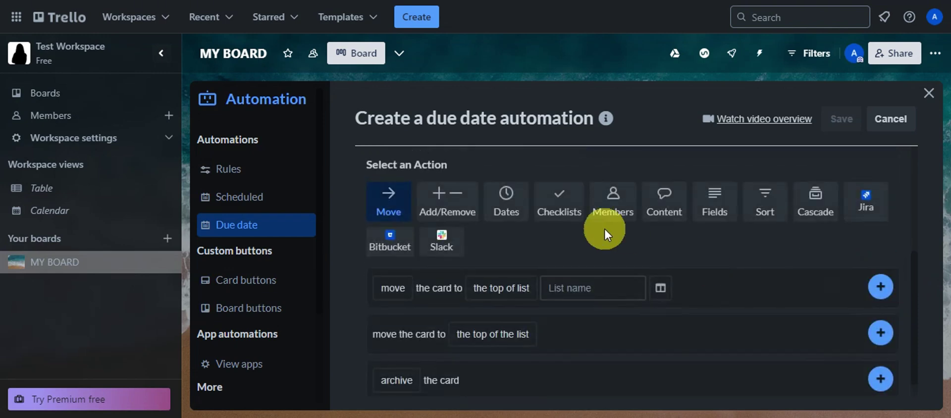
# - Choose Slack as the automation's action type and follow the link to authorize Slack workspaces
pyautogui.scroll(3, 605, 230)
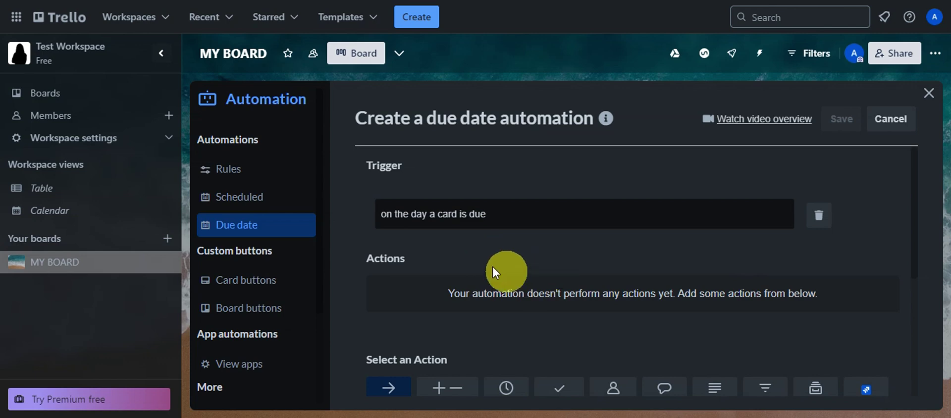
pyautogui.scroll(-3, 400, 221)
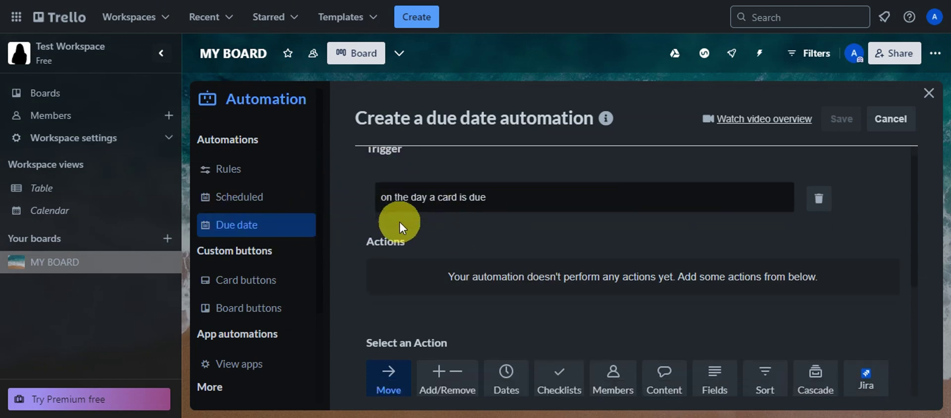
pyautogui.scroll(-2, 439, 184)
pyautogui.scroll(2, 424, 173)
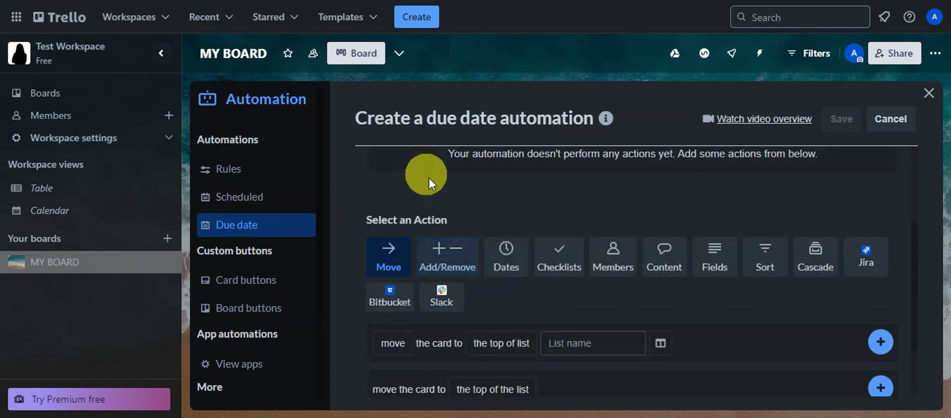
pyautogui.scroll(-2, 424, 224)
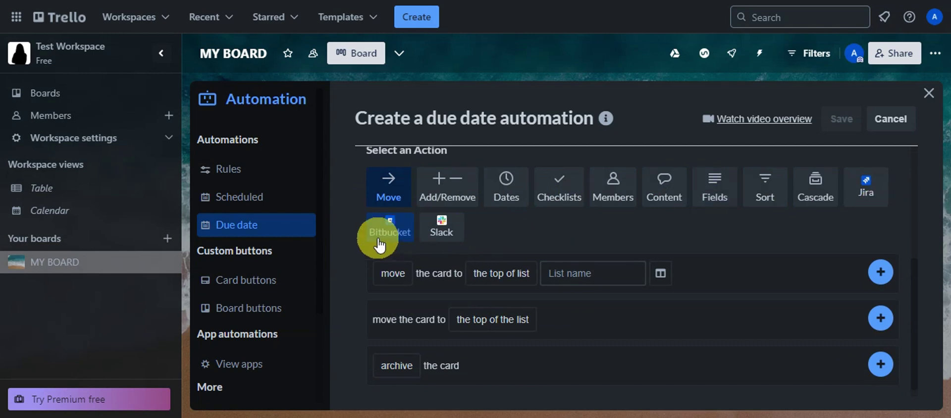
pyautogui.click(439, 233)
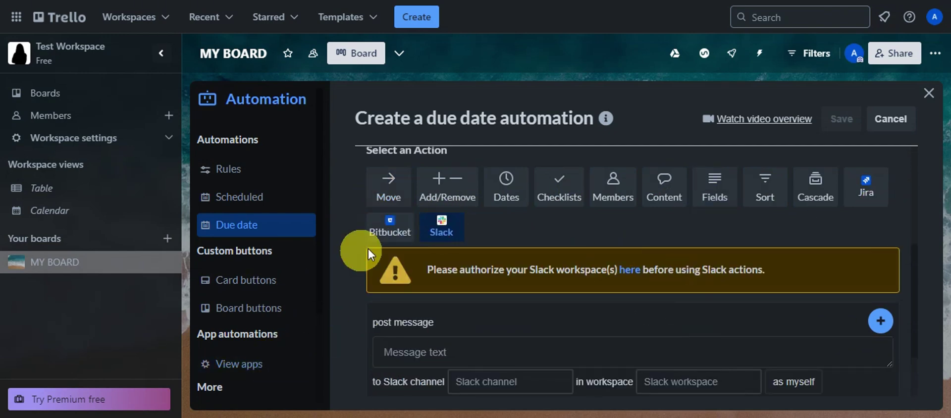
pyautogui.scroll(-2, 613, 258)
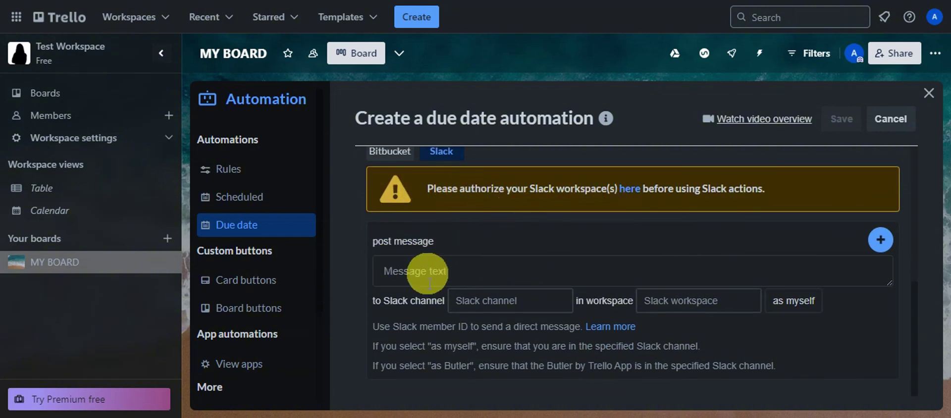
pyautogui.click(630, 193)
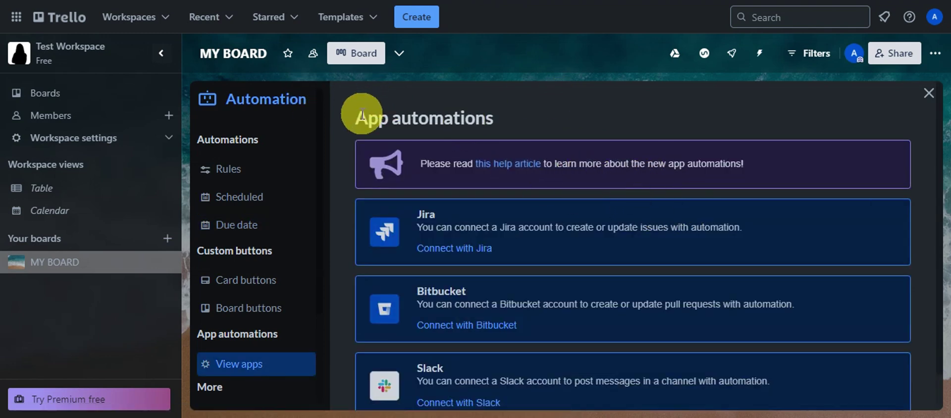
# - Connect Slack to the app automations, allowing Butler by Trello to access the test workspace
pyautogui.scroll(-1, 593, 161)
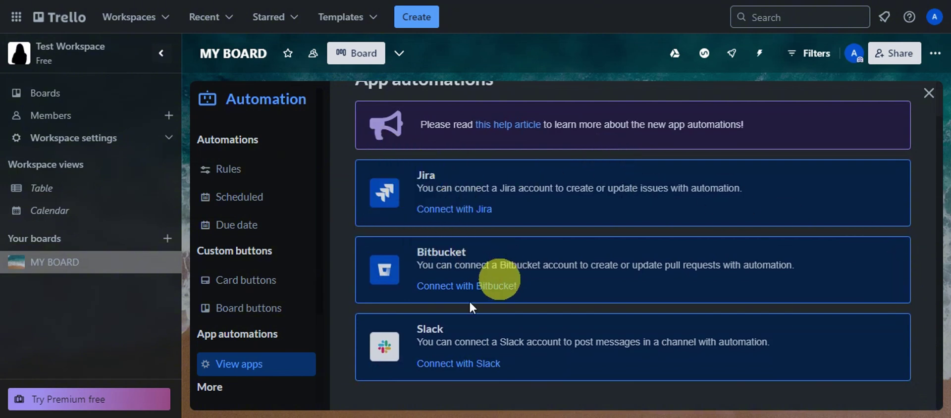
pyautogui.click(482, 365)
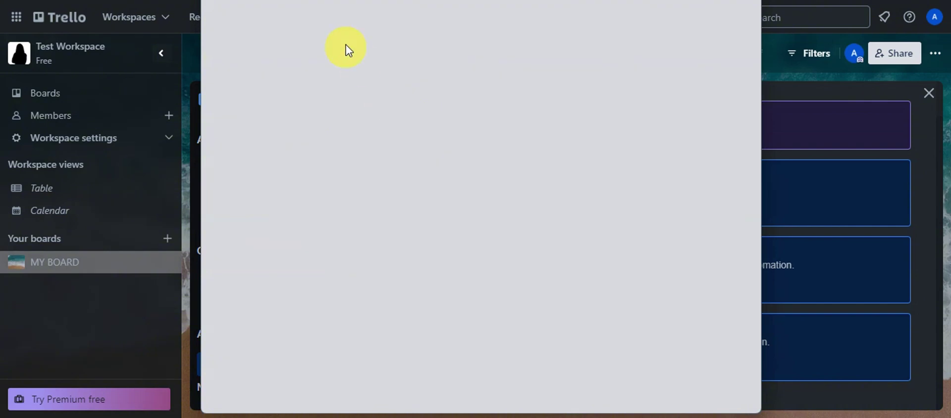
pyautogui.scroll(-1, 486, 107)
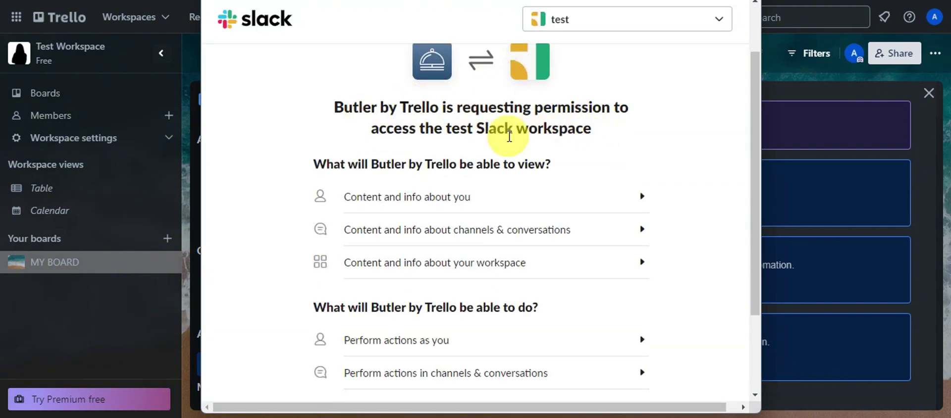
pyautogui.scroll(-2, 614, 110)
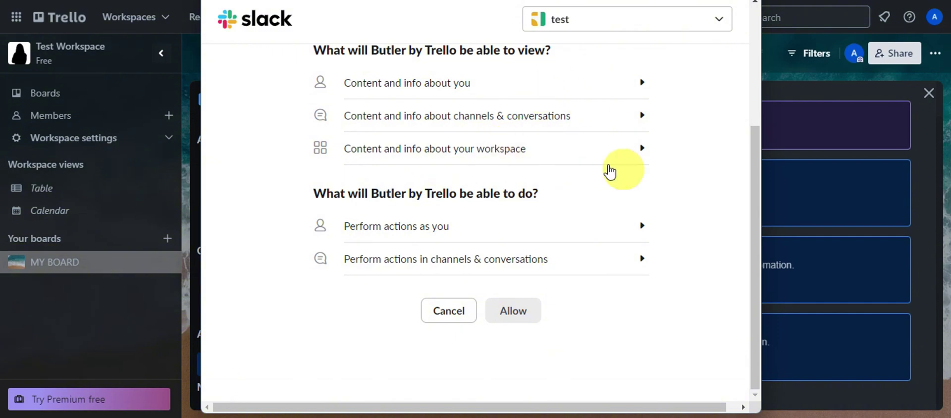
pyautogui.scroll(3, 669, 297)
pyautogui.scroll(-3, 615, 259)
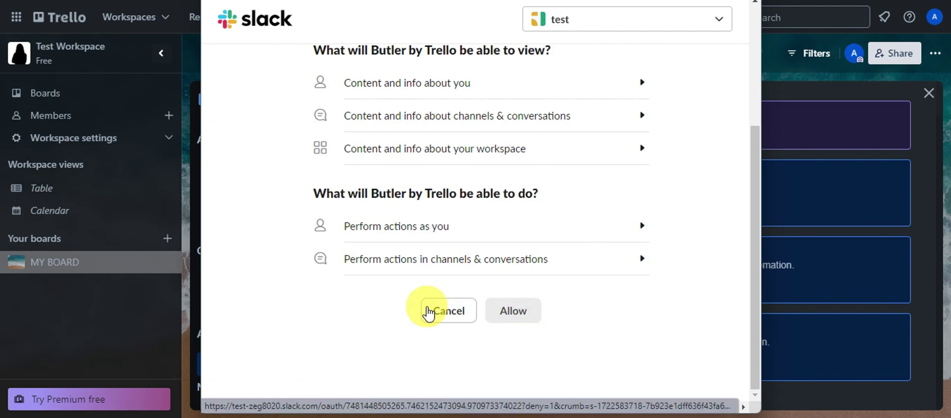
pyautogui.click(524, 313)
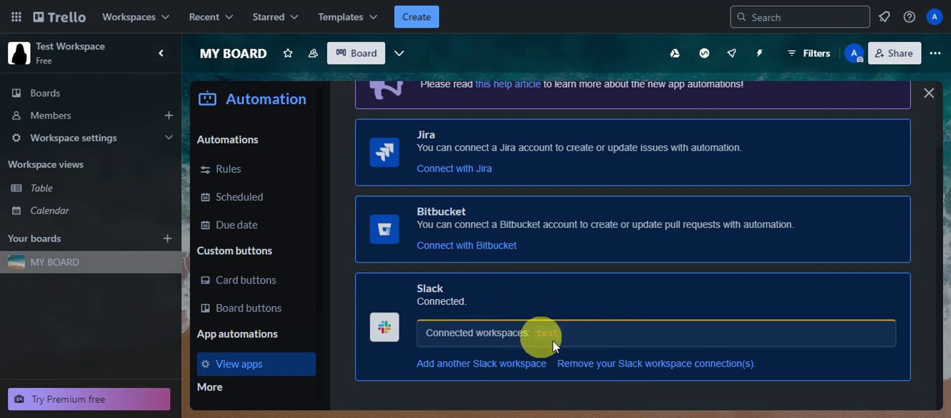
# - Switch to Slack and review the Trello app's messages in the test workspace
pyautogui.click(753, 417)
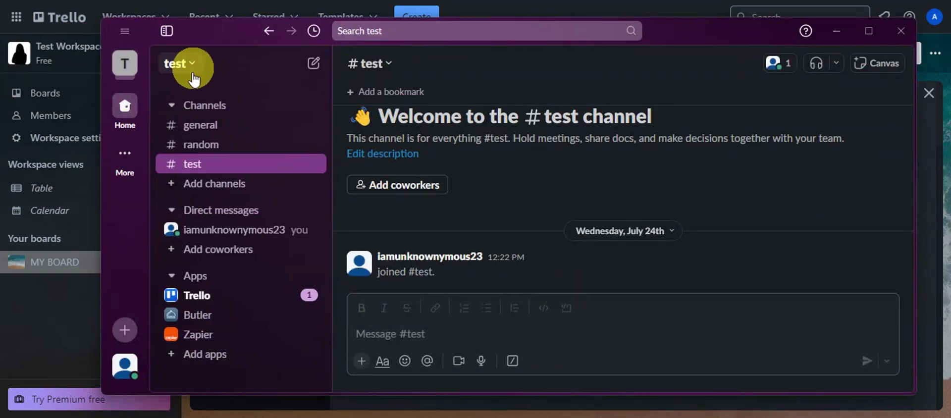
pyautogui.click(229, 299)
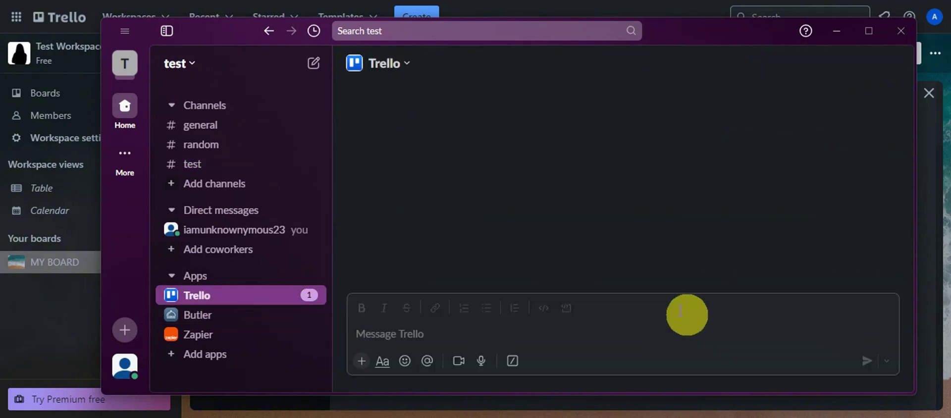
pyautogui.scroll(-3, 659, 200)
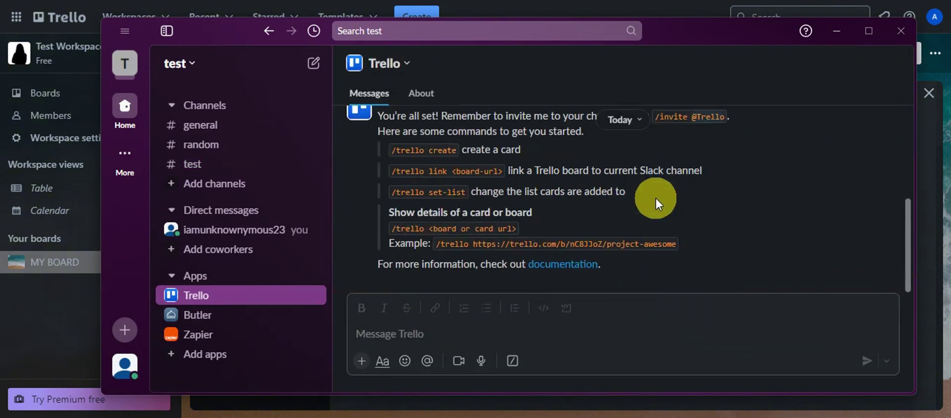
pyautogui.click(836, 34)
# - Return to Trello and create a new due date automation with the trigger "on the day a card is due"
pyautogui.scroll(3, 417, 323)
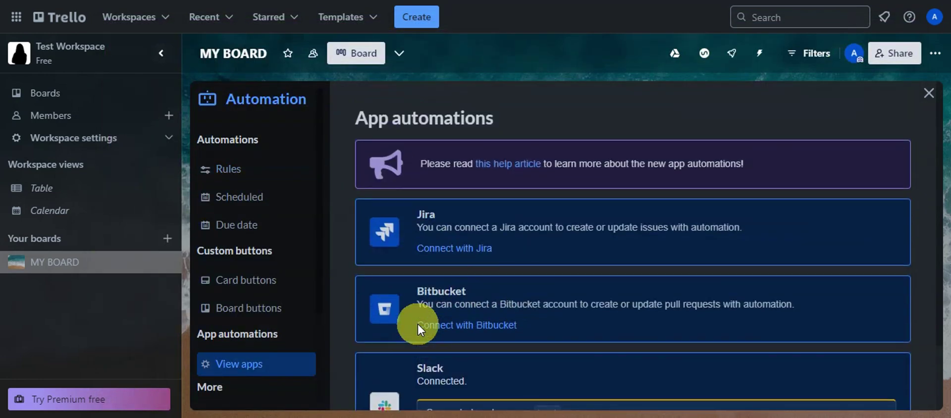
pyautogui.click(228, 224)
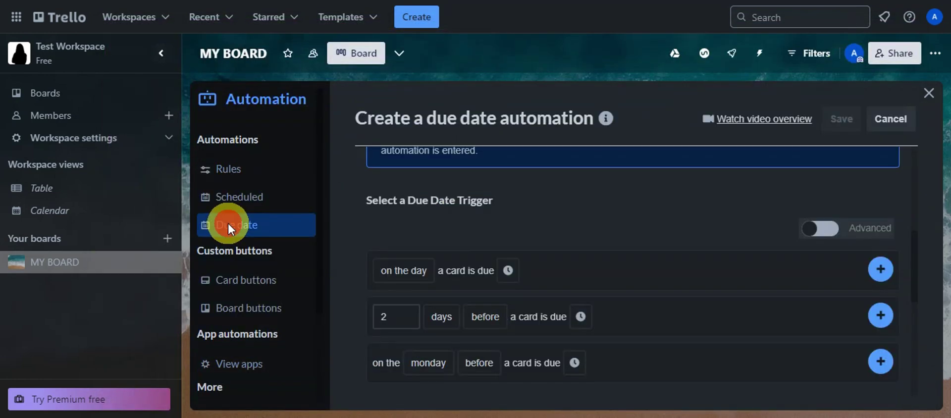
pyautogui.scroll(-1, 662, 225)
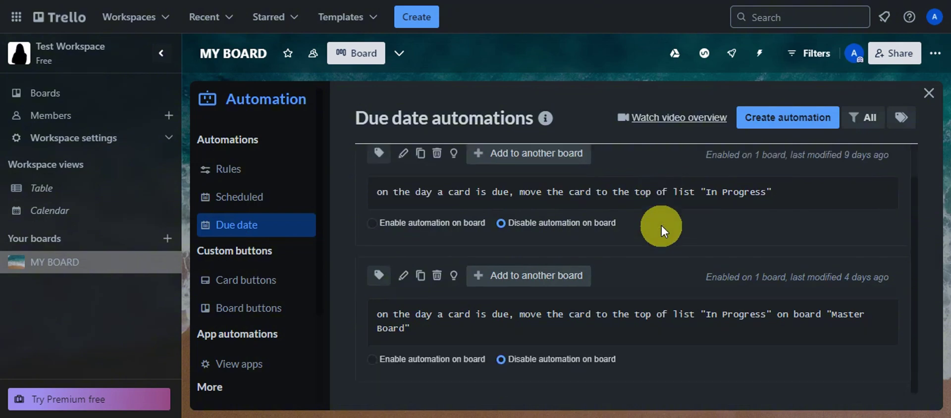
pyautogui.scroll(1, 662, 224)
pyautogui.click(772, 119)
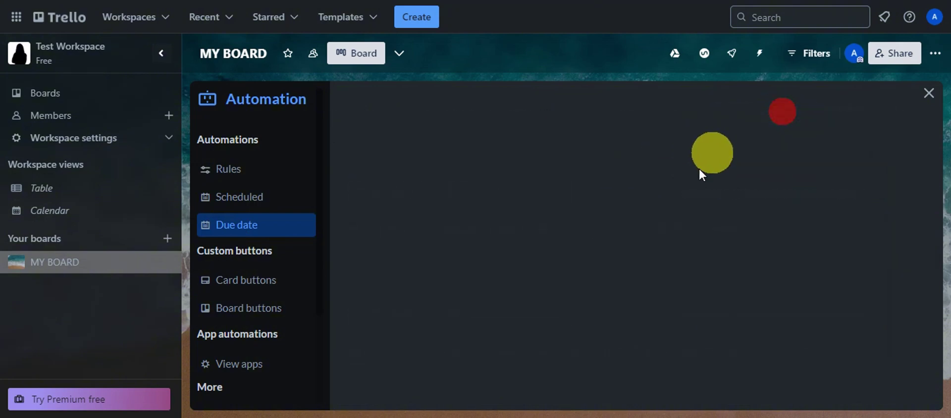
pyautogui.click(521, 268)
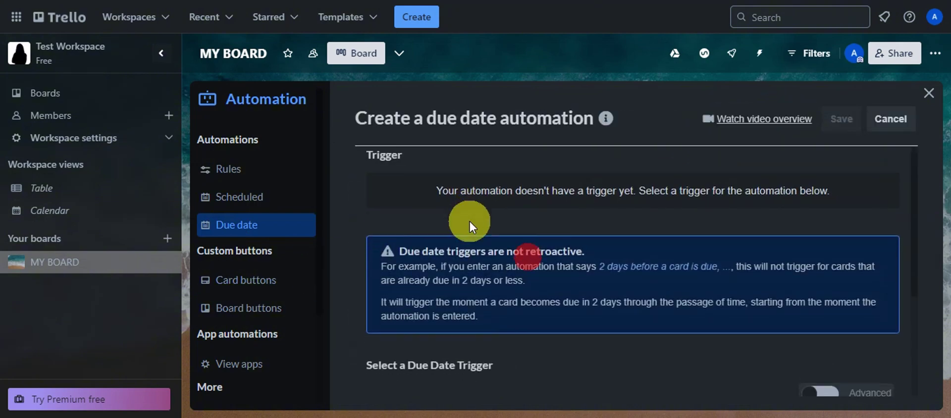
pyautogui.scroll(-3, 469, 221)
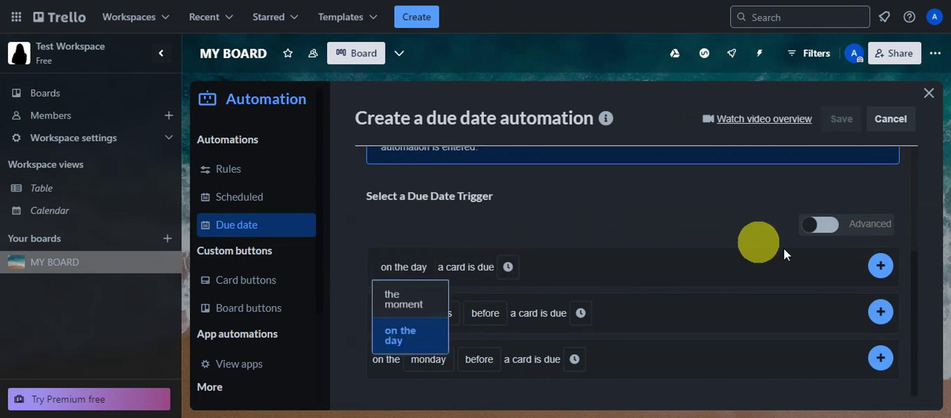
pyautogui.click(880, 266)
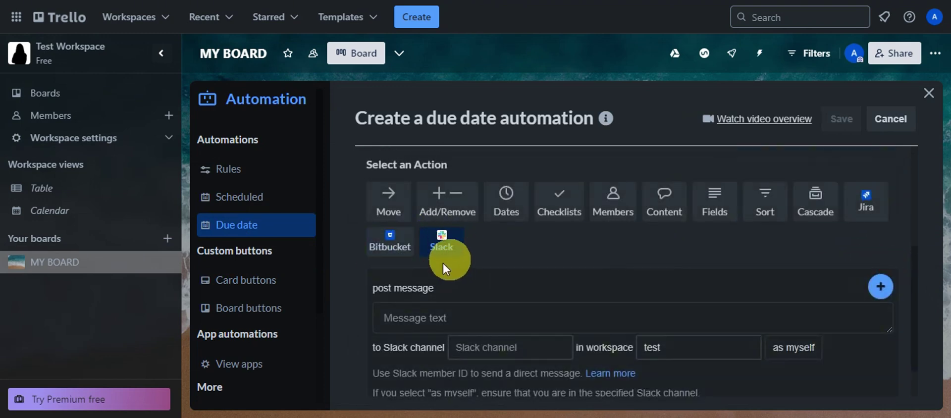
# - Fill in the Slack post action with the message "a card is due" and the channel #test
pyautogui.scroll(-1, 569, 233)
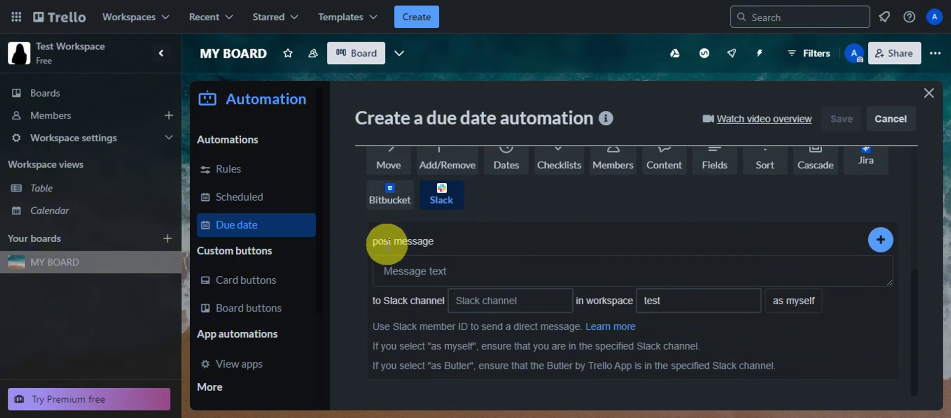
pyautogui.click(412, 268)
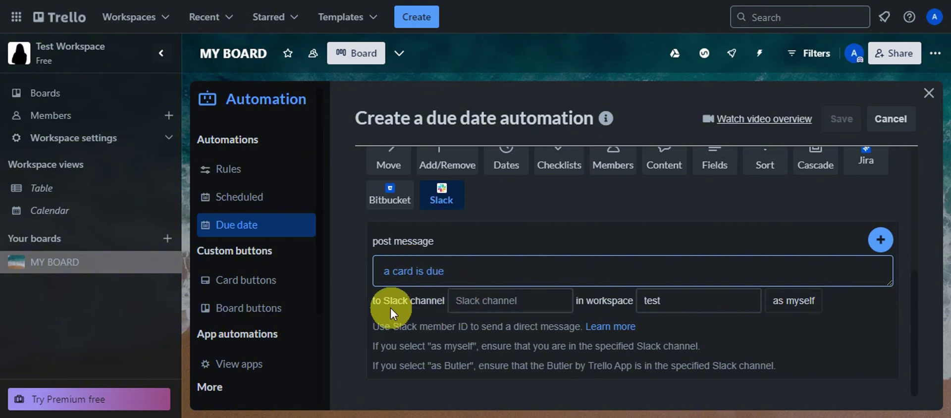
pyautogui.click(484, 305)
pyautogui.scroll(-1, 501, 327)
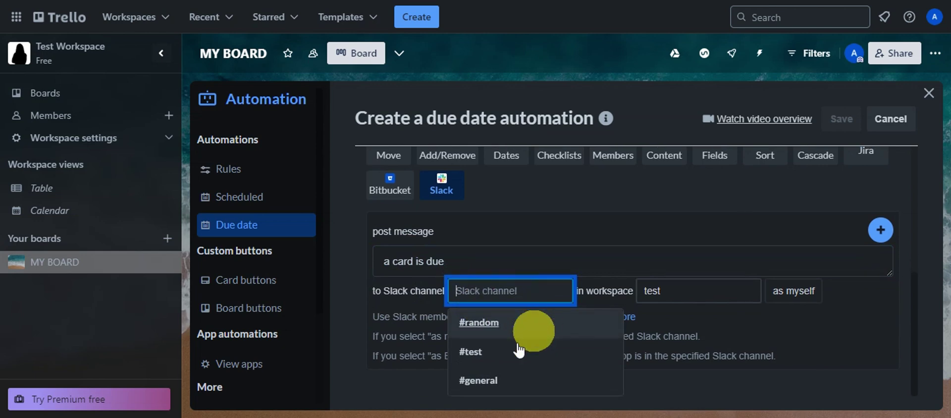
pyautogui.click(749, 417)
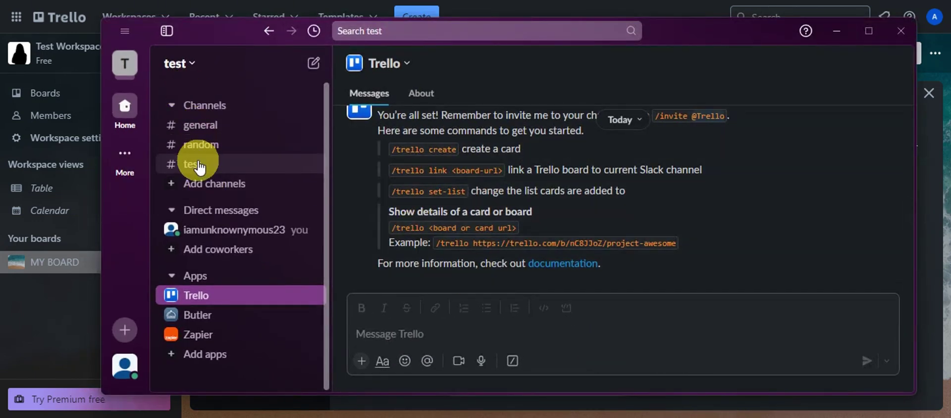
pyautogui.click(838, 33)
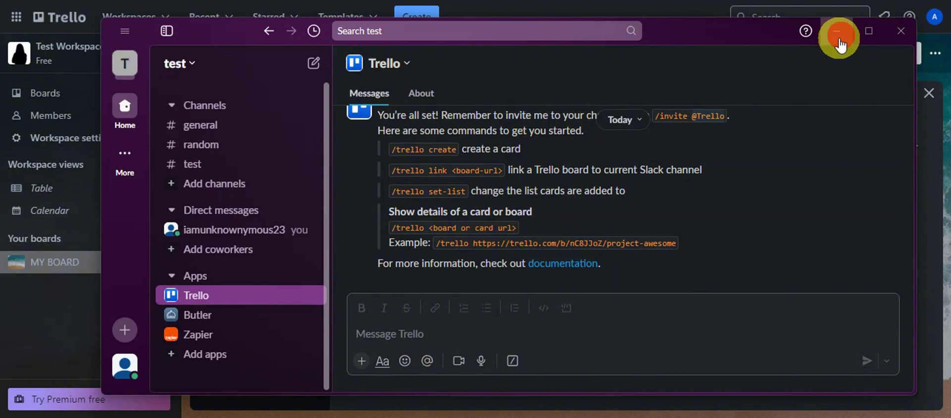
pyautogui.click(493, 361)
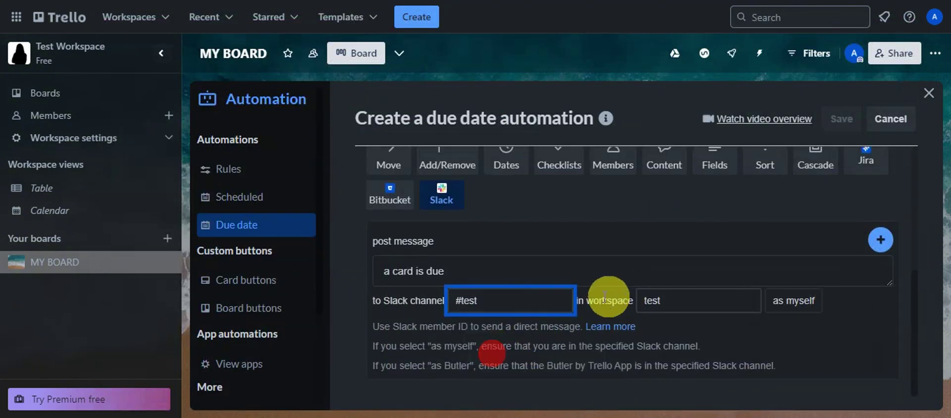
pyautogui.click(788, 302)
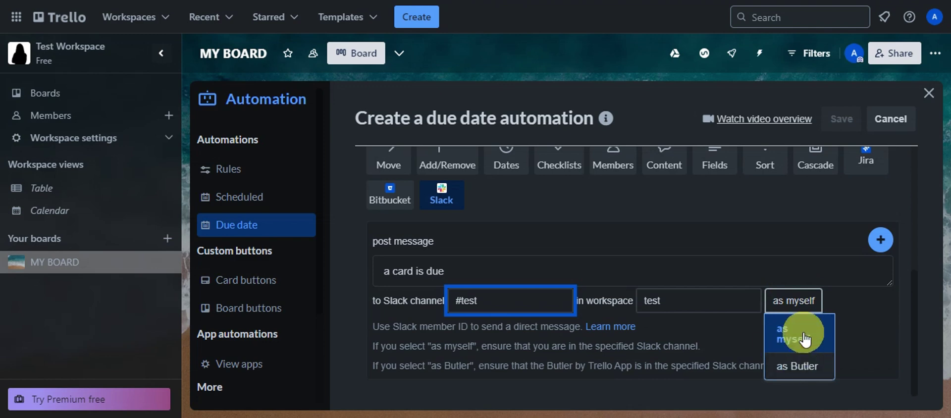
pyautogui.click(799, 366)
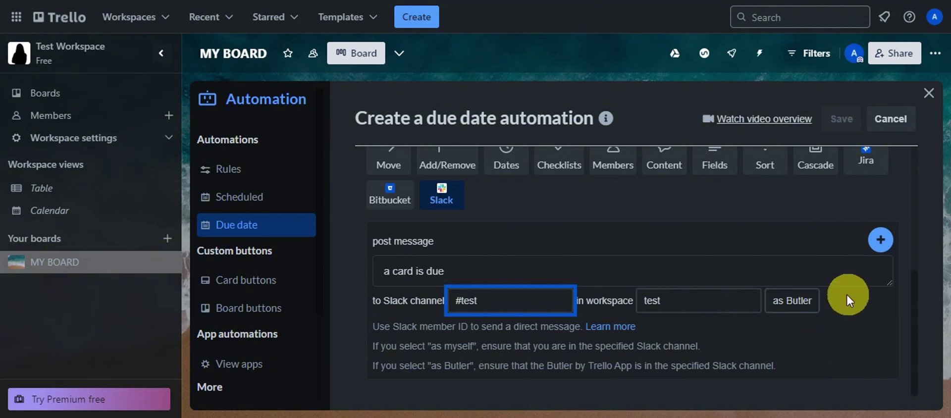
pyautogui.click(791, 301)
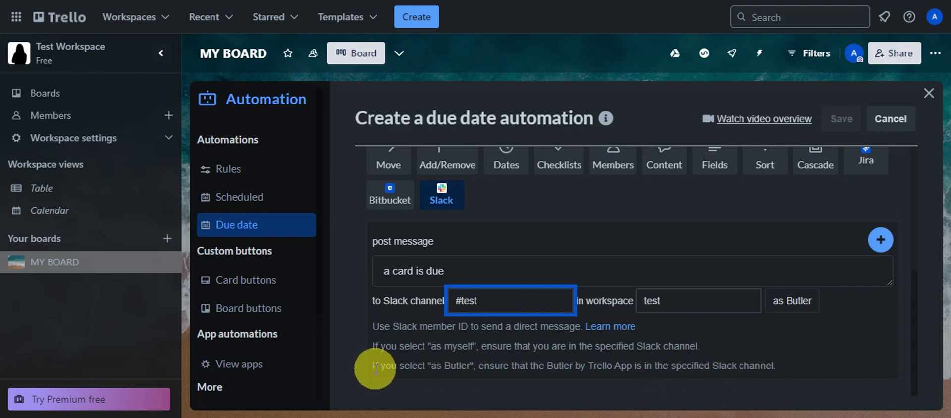
pyautogui.moveTo(372, 366); pyautogui.dragTo(773, 367)
pyautogui.click(801, 358)
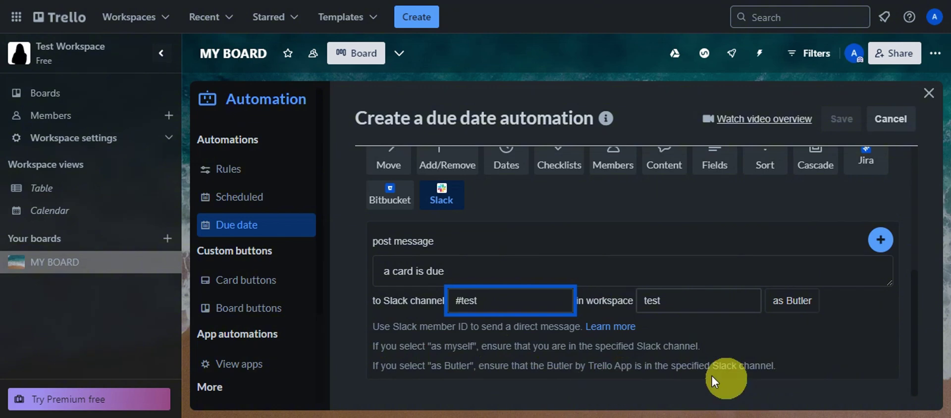
# - Switch to Slack and add the Butler by Trello app to the #test channel's integrations
pyautogui.hotkey('alt', 'Tab')
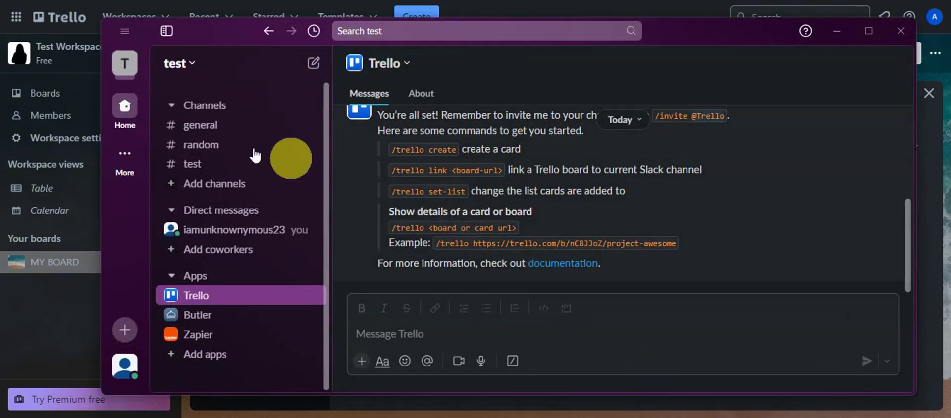
pyautogui.click(179, 165)
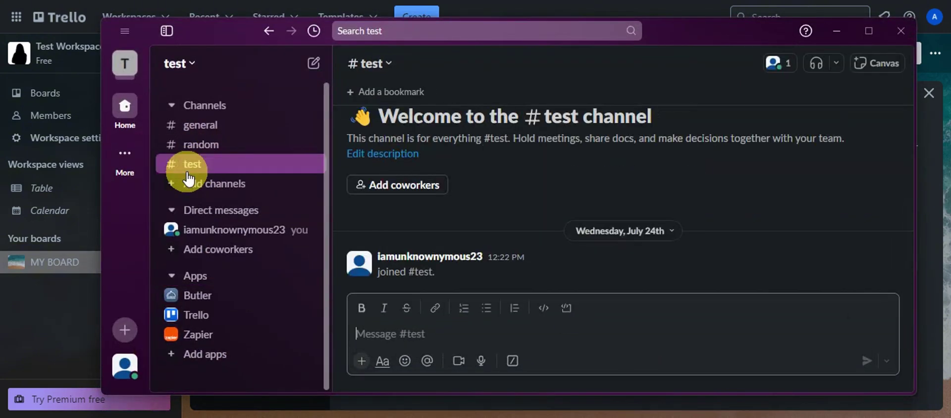
pyautogui.click(387, 64)
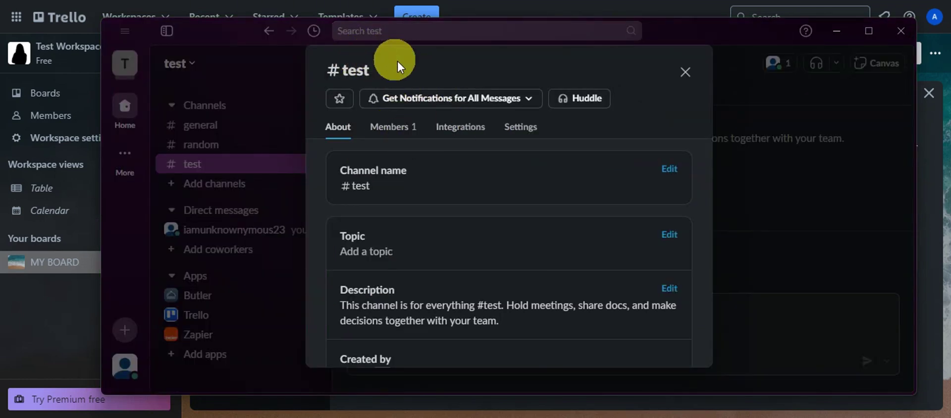
pyautogui.click(458, 127)
pyautogui.scroll(-2, 460, 170)
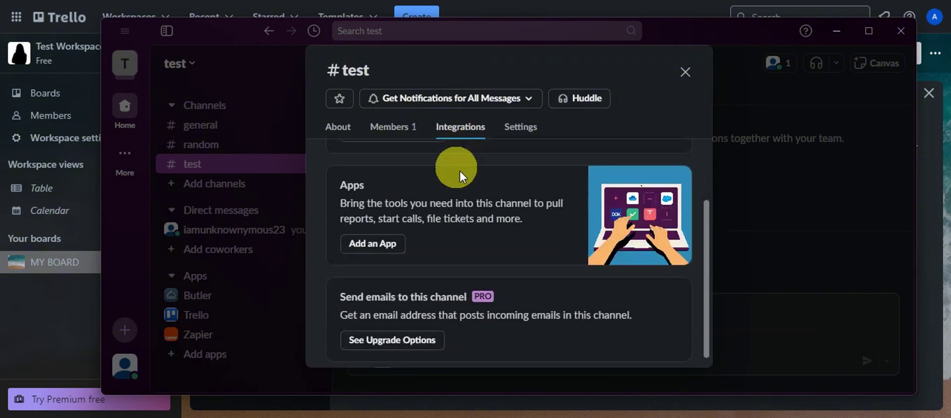
pyautogui.click(361, 239)
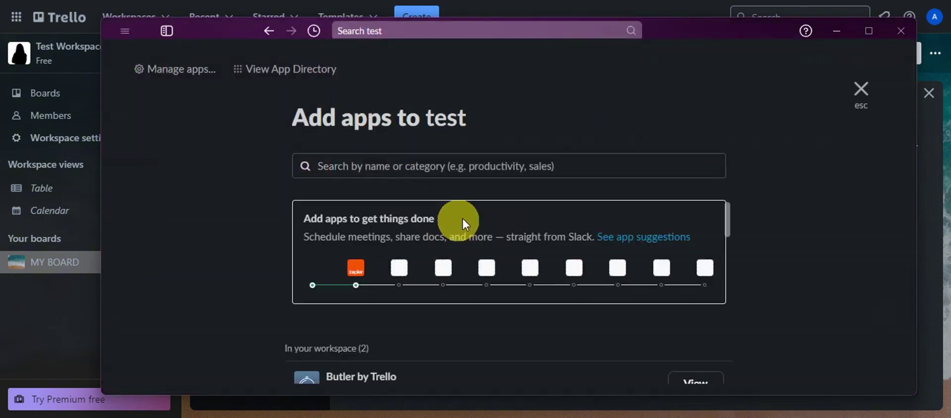
pyautogui.click(384, 165)
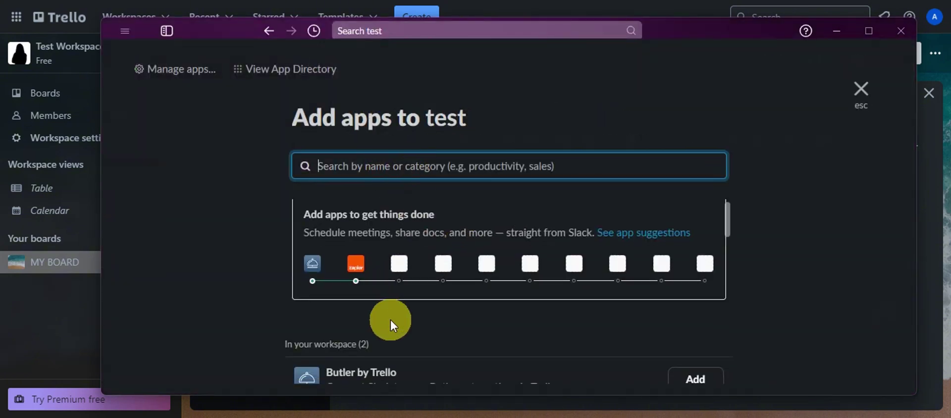
pyautogui.scroll(-1, 390, 320)
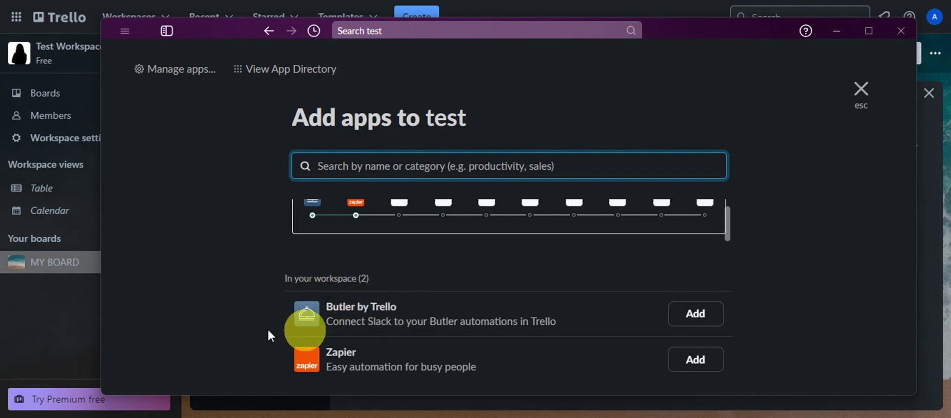
pyautogui.moveTo(286, 279); pyautogui.dragTo(406, 283)
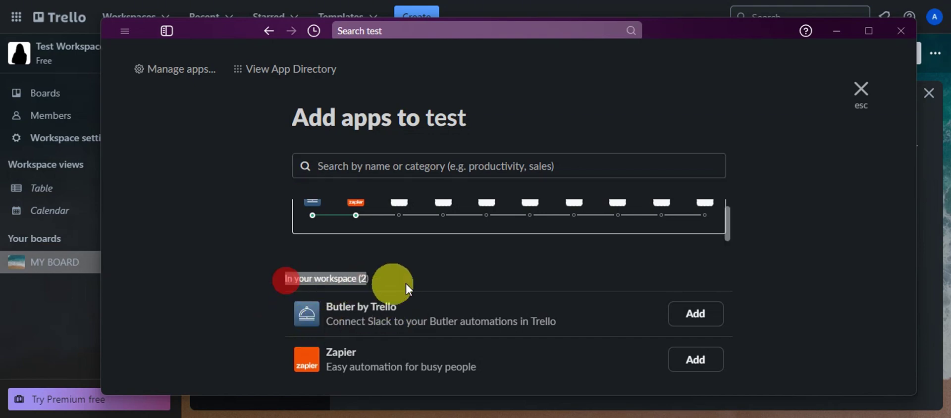
pyautogui.click(395, 327)
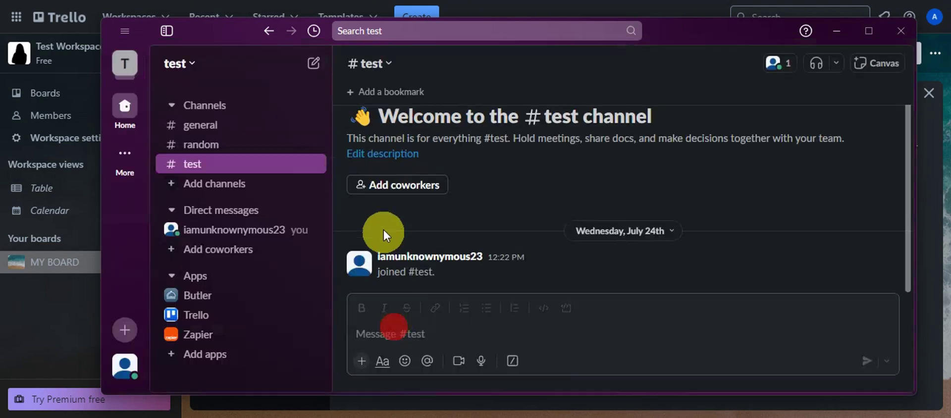
# - Check the #test channel's integrations, search its addable apps for "butler" and view Butler by Trello's details
pyautogui.click(389, 66)
pyautogui.click(448, 127)
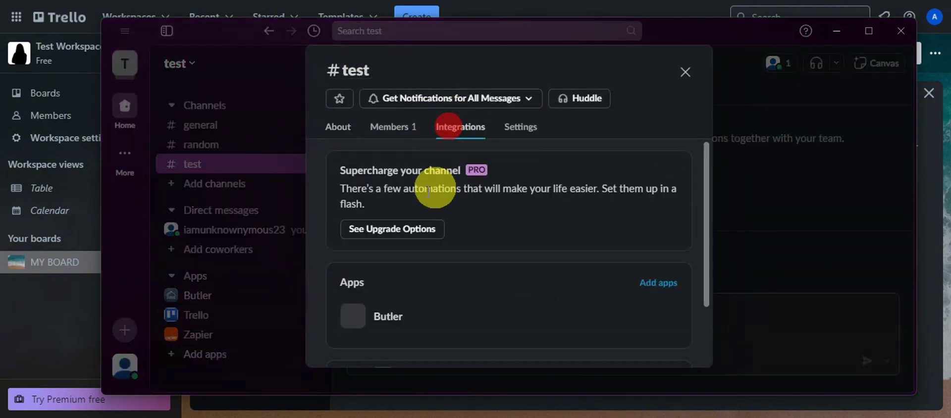
pyautogui.scroll(-3, 426, 228)
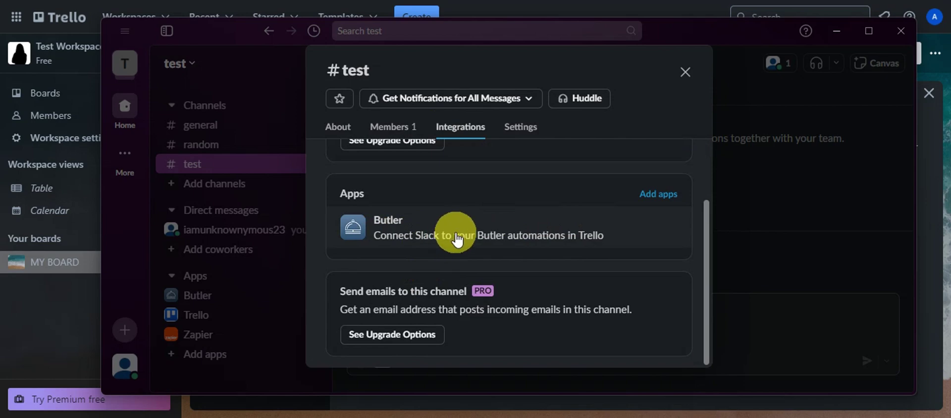
pyautogui.click(649, 194)
pyautogui.click(471, 170)
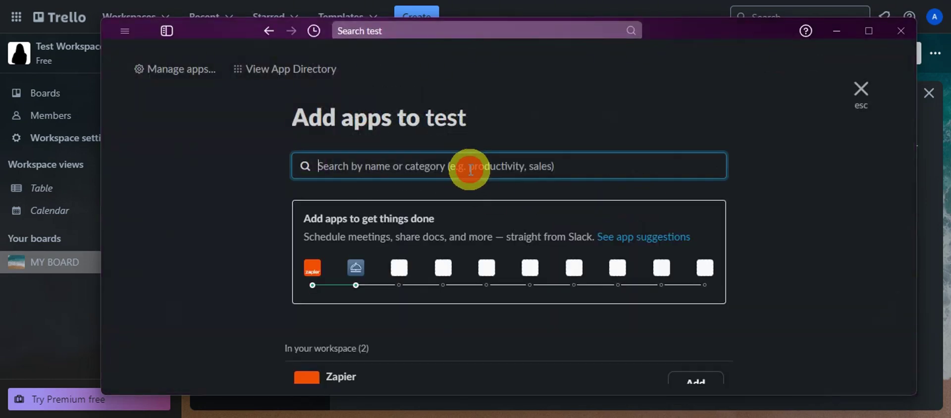
pyautogui.write('butler')
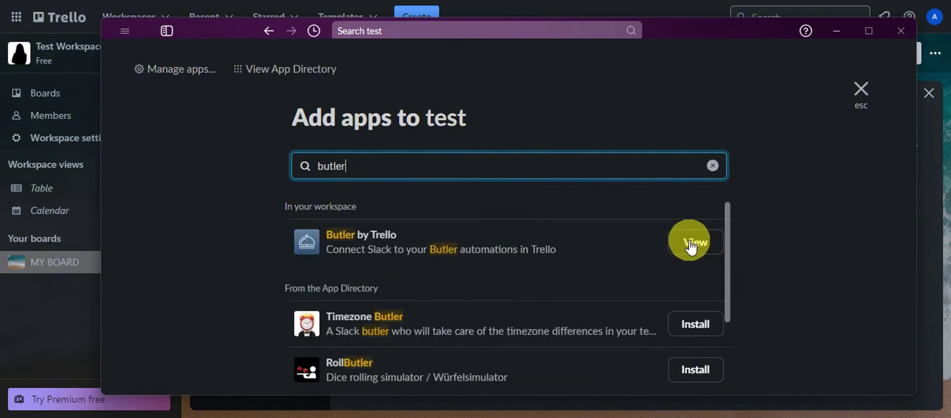
pyautogui.click(696, 244)
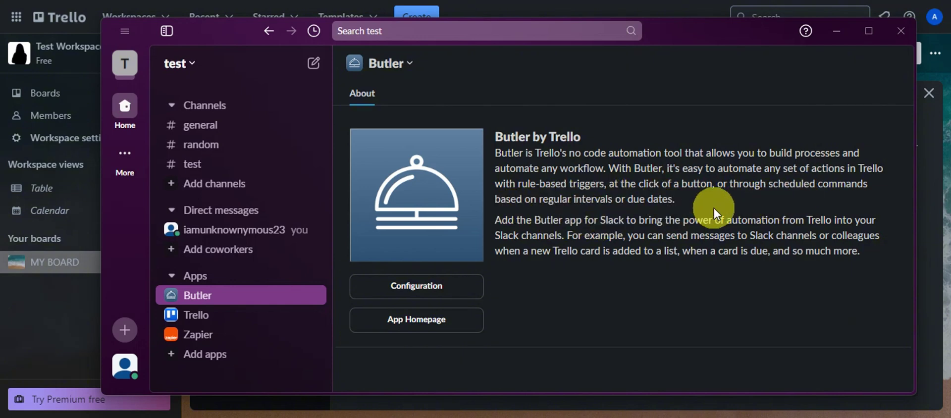
pyautogui.click(202, 168)
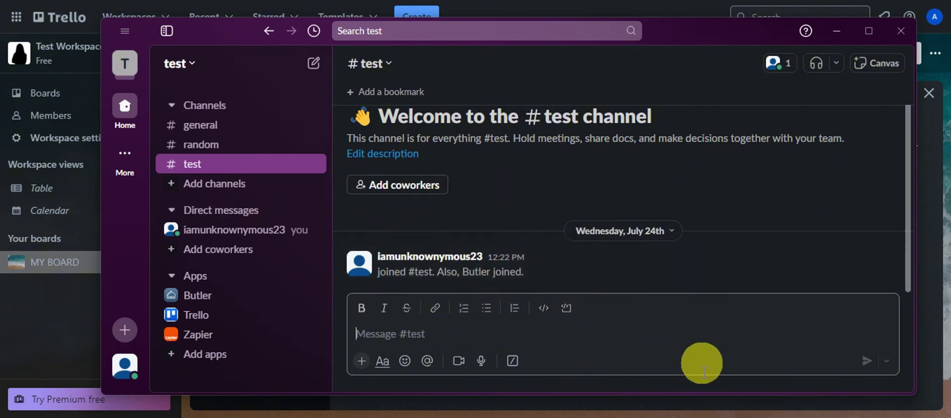
# - Return to Trello and add the configured Slack message action to the due date automation
pyautogui.hotkey('alt', 'Tab')
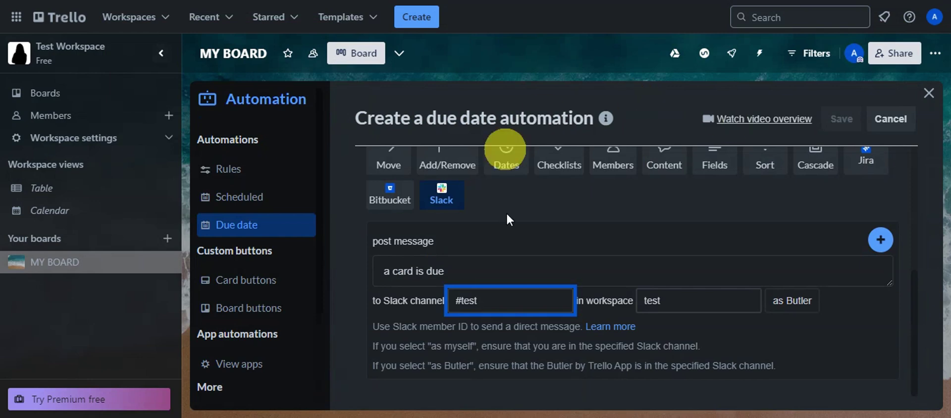
pyautogui.click(792, 352)
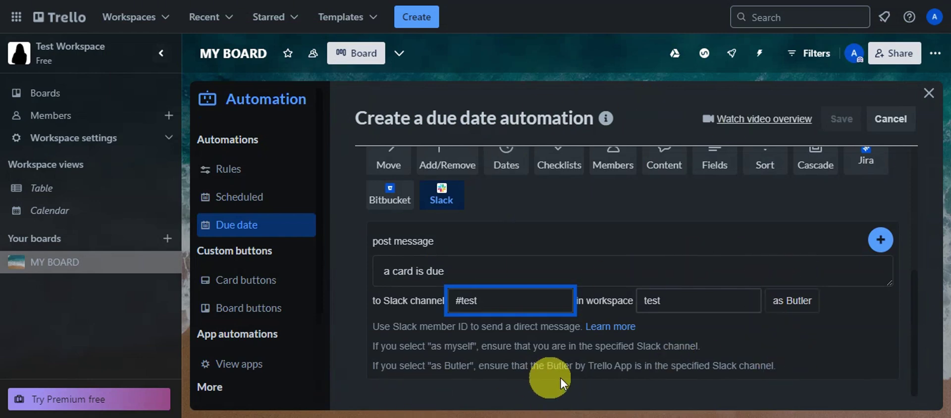
pyautogui.click(879, 243)
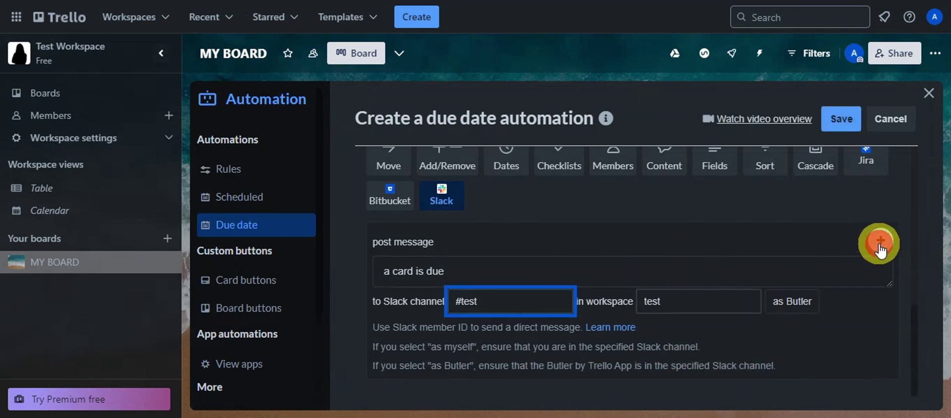
# - Review the due date automation's trigger and its Slack action's message, channel, workspace and posting identity
pyautogui.scroll(8, 588, 257)
pyautogui.scroll(-3, 587, 252)
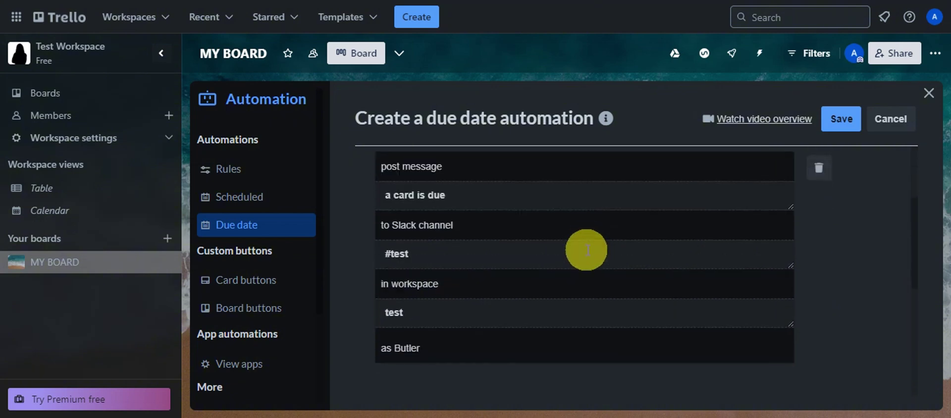
pyautogui.scroll(2, 587, 247)
pyautogui.scroll(2, 589, 247)
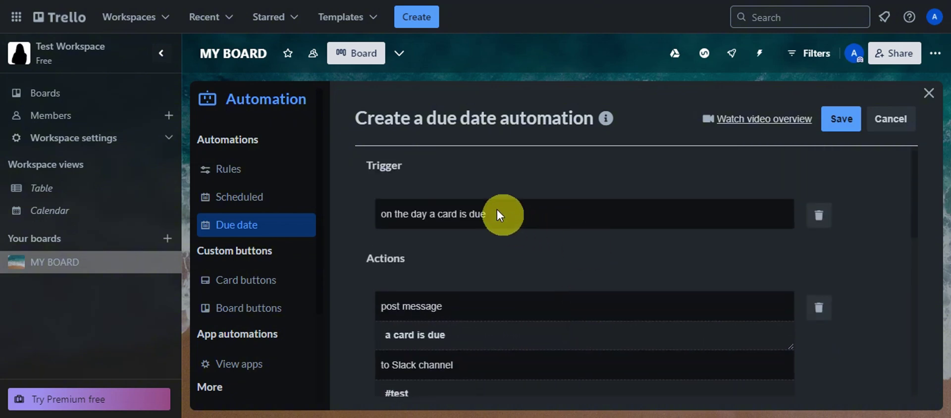
pyautogui.scroll(-3, 428, 264)
pyautogui.scroll(3, 511, 225)
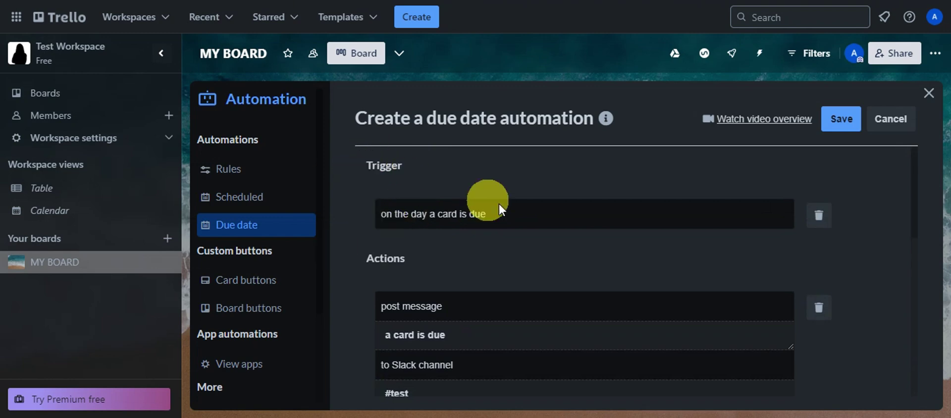
pyautogui.scroll(-3, 555, 214)
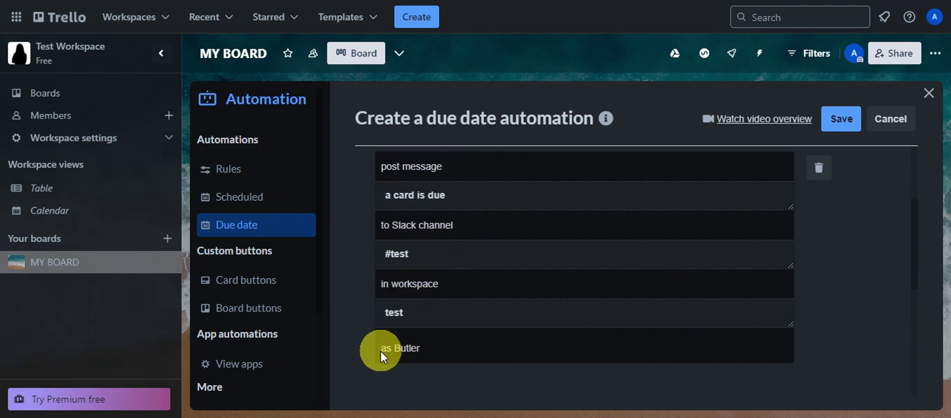
pyautogui.scroll(-5, 600, 184)
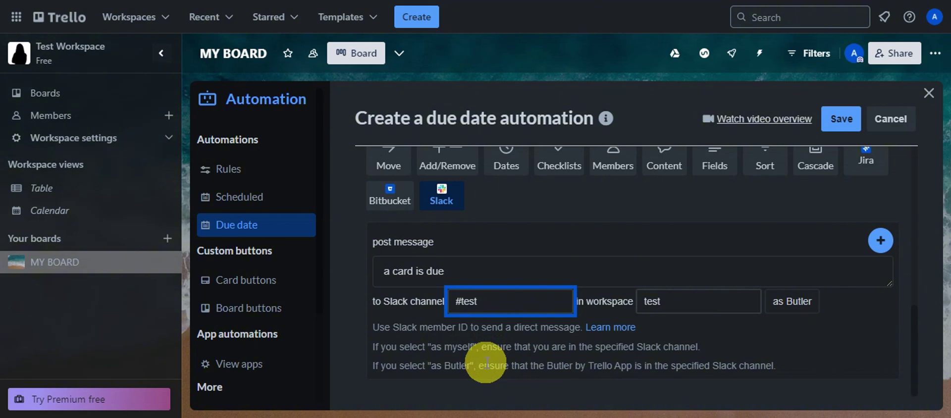
pyautogui.press('Return')
pyautogui.scroll(3, 516, 319)
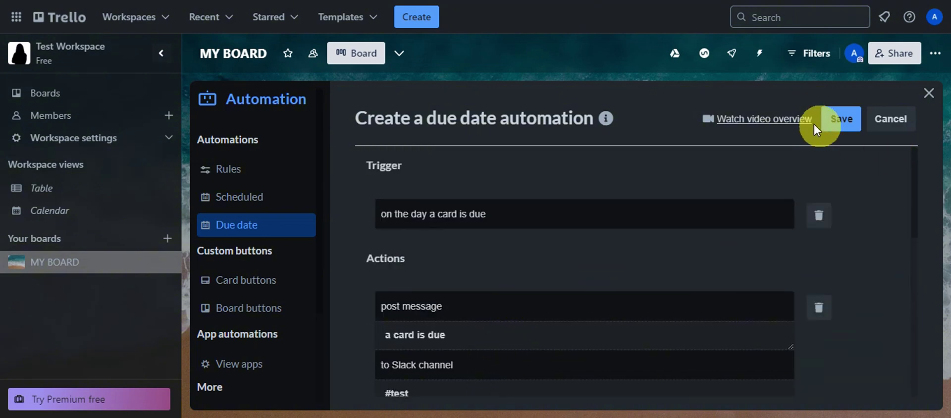
# - Save the due date automation, check its entry in the list of due date automations and return to the board
pyautogui.click(848, 120)
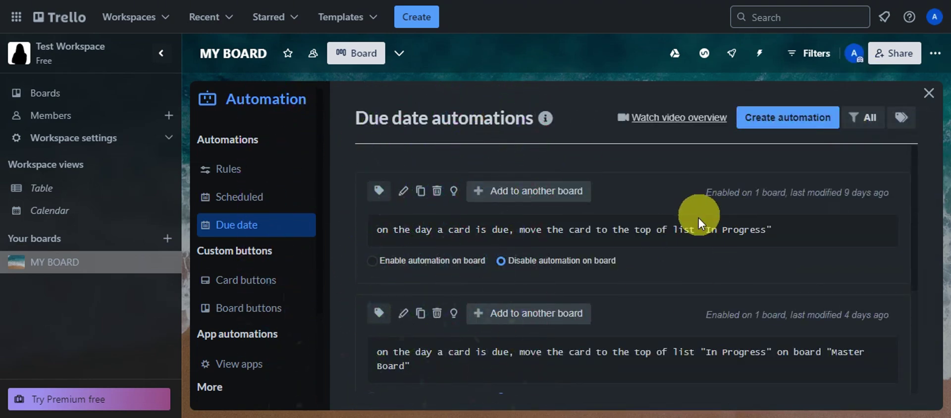
pyautogui.scroll(-4, 697, 221)
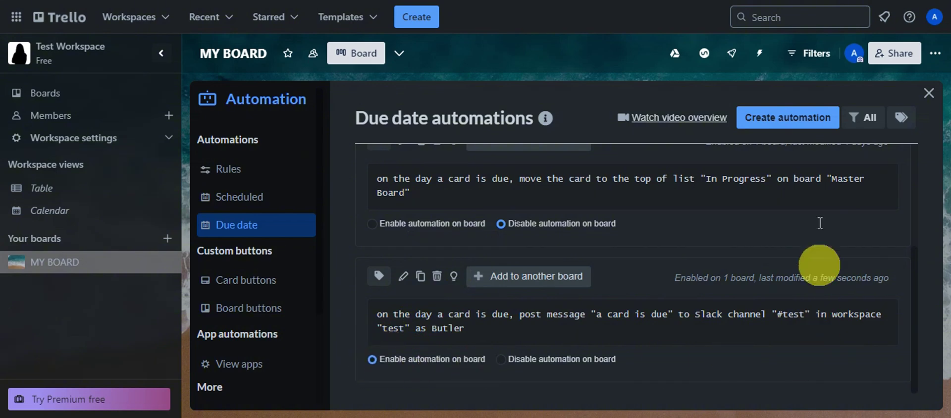
pyautogui.click(925, 96)
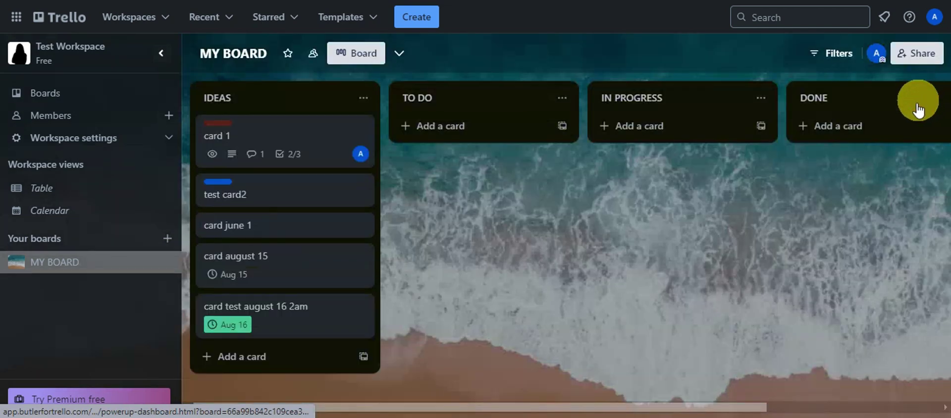
# - Add a card named "test card" to the IDEAS list and give it a due date of 8/2/2024 at 3:33 PM
pyautogui.click(266, 364)
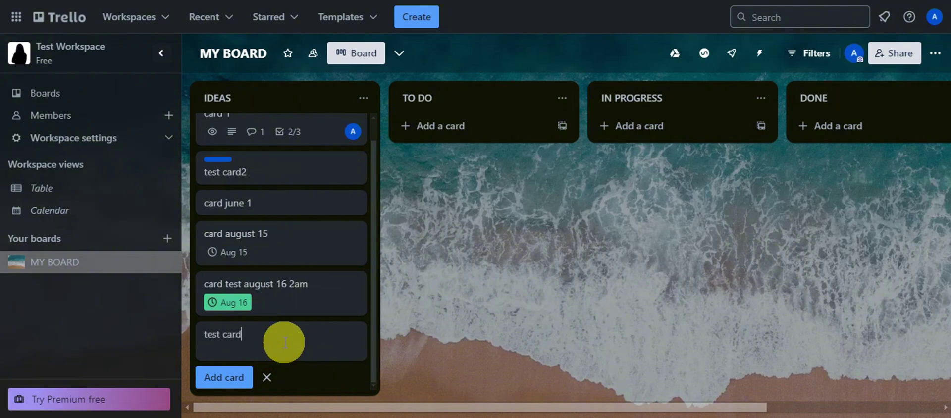
pyautogui.click(243, 379)
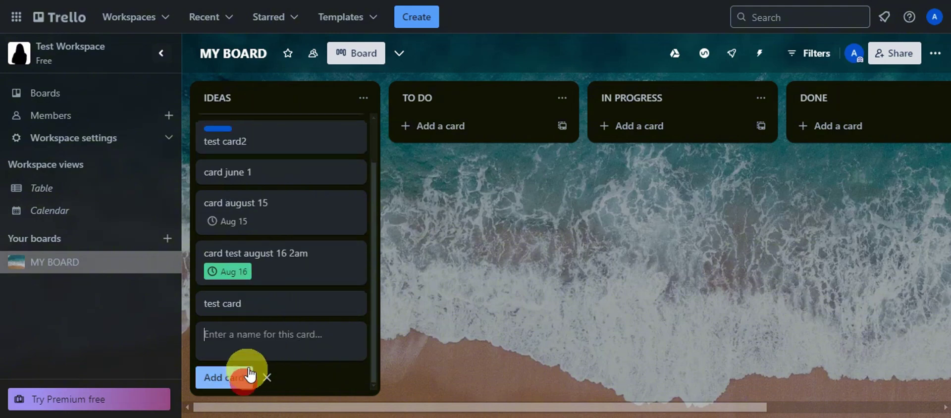
pyautogui.click(259, 314)
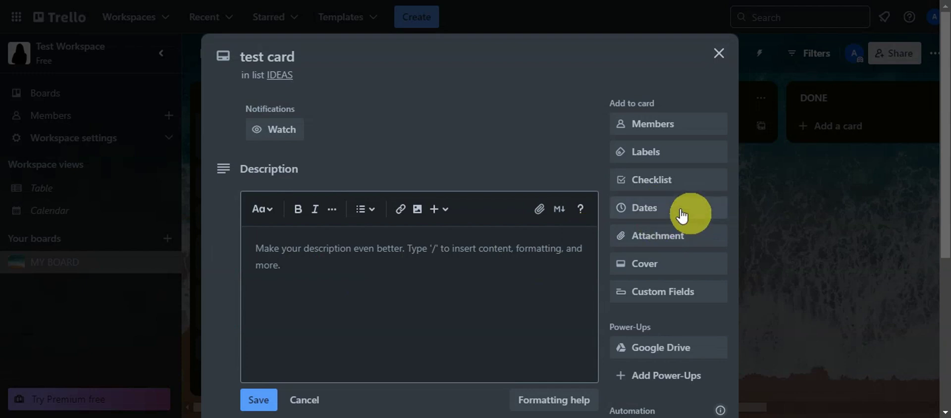
pyautogui.click(649, 208)
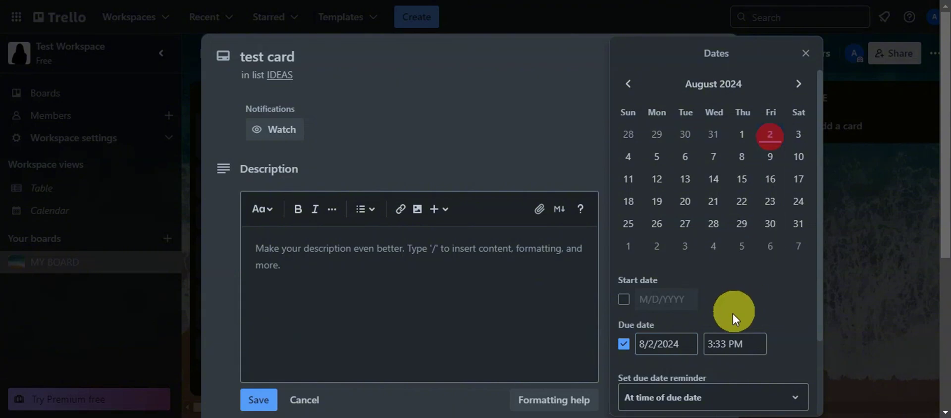
pyautogui.scroll(-2, 696, 239)
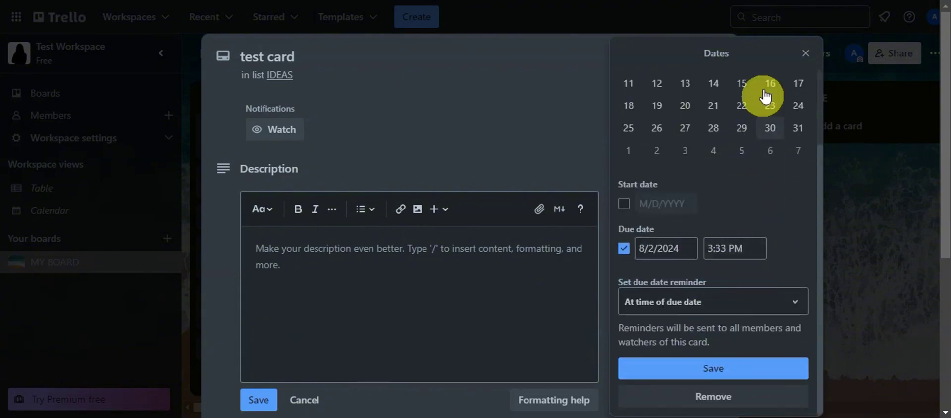
pyautogui.click(790, 368)
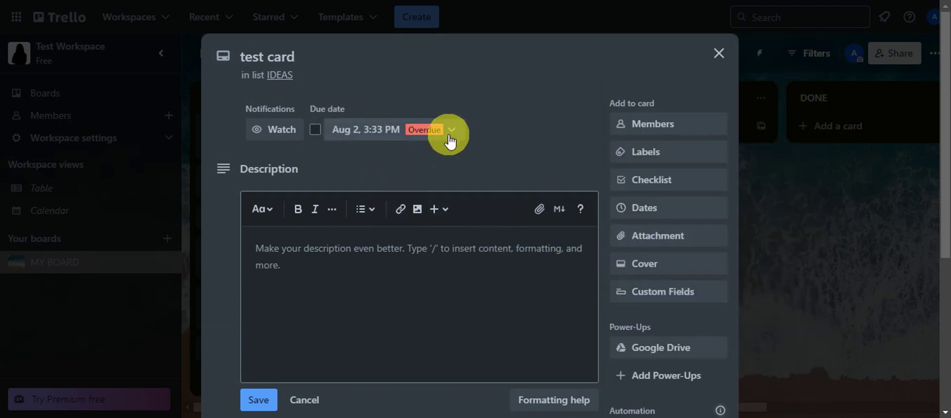
# - Set the test card's due time to 5:33 PM and save the date
pyautogui.click(411, 124)
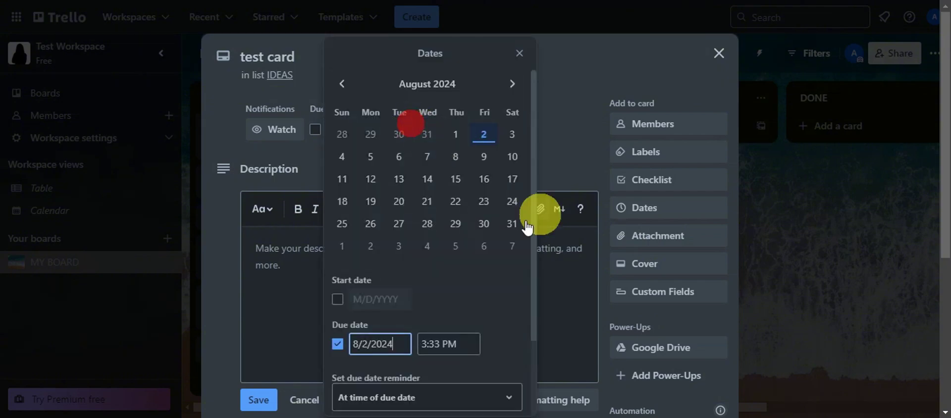
pyautogui.click(426, 342)
pyautogui.press('BackSpace')
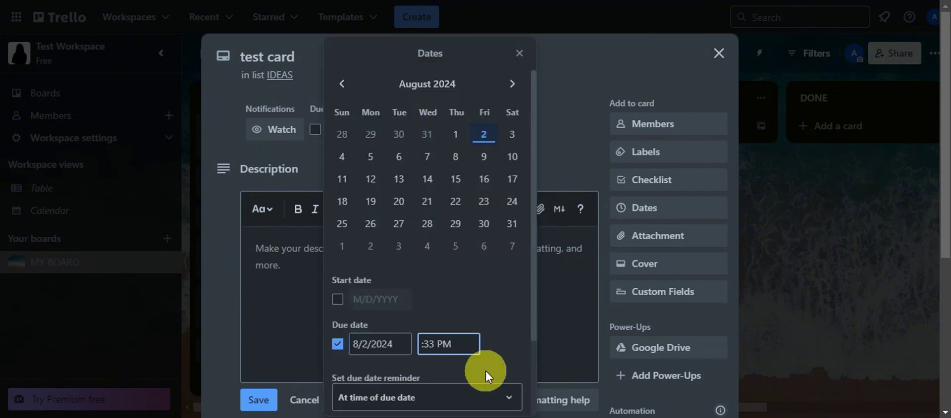
pyautogui.write('5')
pyautogui.click(483, 299)
pyautogui.scroll(-3, 484, 297)
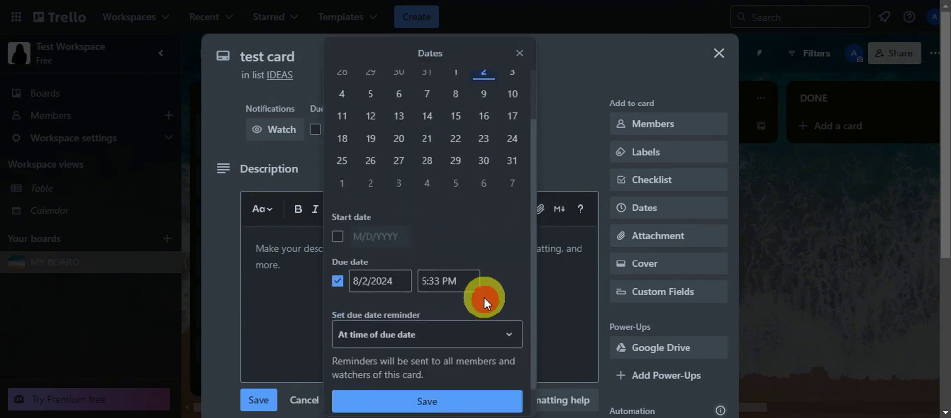
pyautogui.click(425, 374)
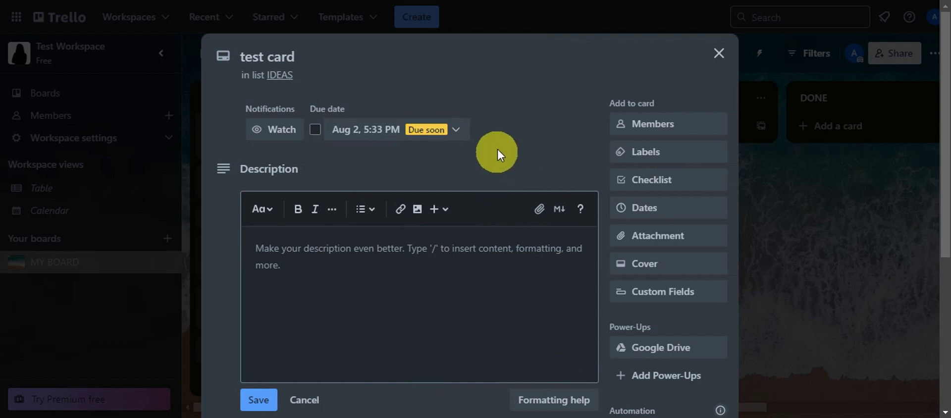
# - Save the test card's blank description, look over its activity and close the card
pyautogui.click(498, 148)
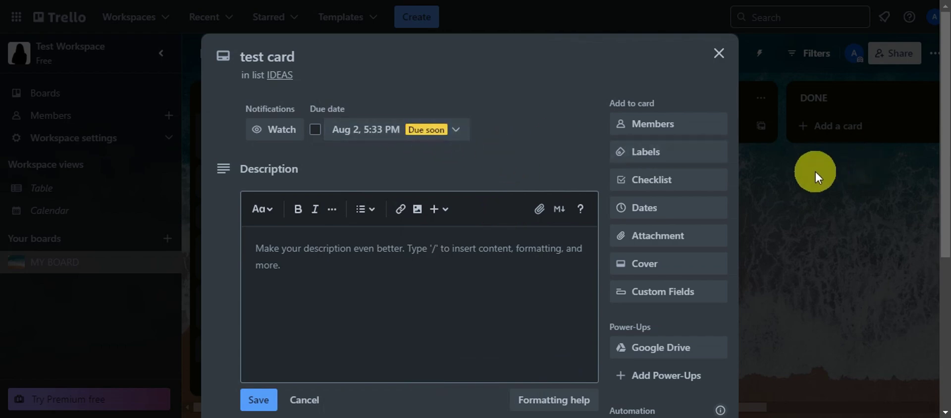
pyautogui.click(258, 400)
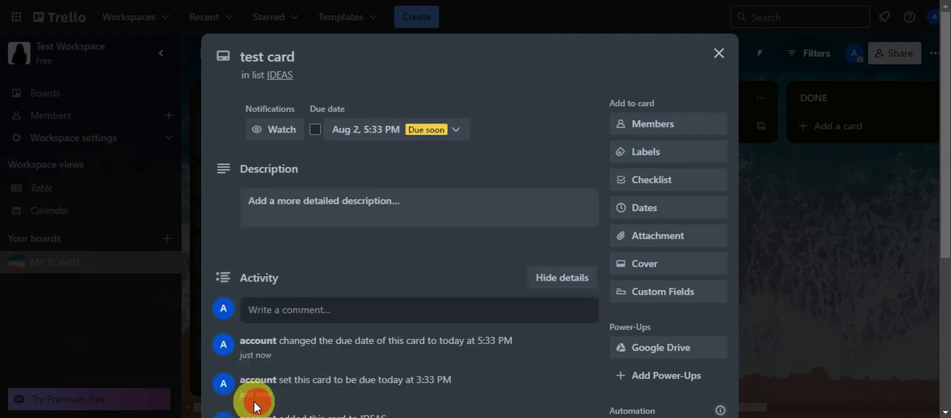
pyautogui.scroll(-3, 363, 323)
pyautogui.scroll(3, 438, 334)
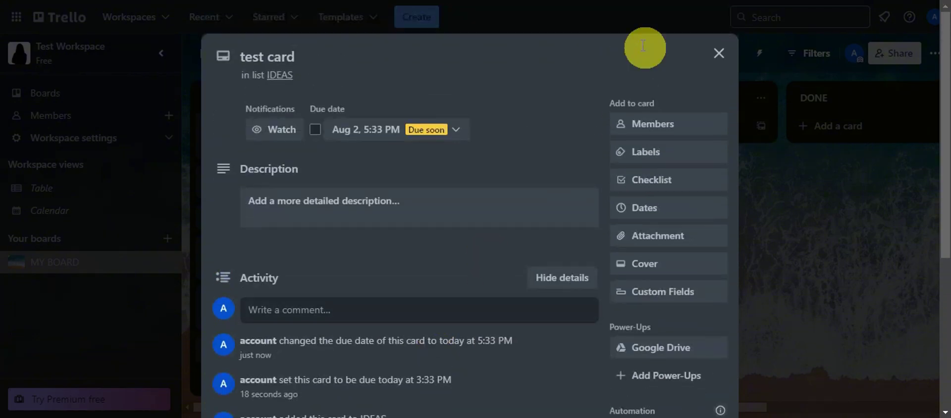
pyautogui.click(720, 52)
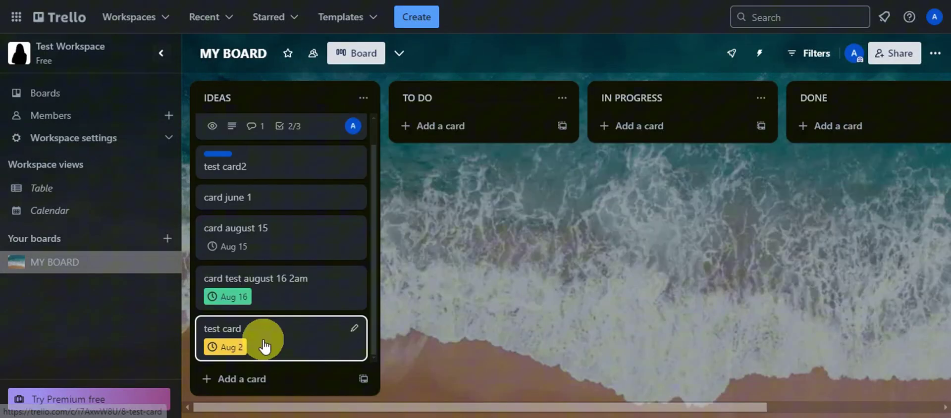
# - Check the due dates on "test card" and "card test august 16 2am" in the IDEAS list
pyautogui.click(259, 341)
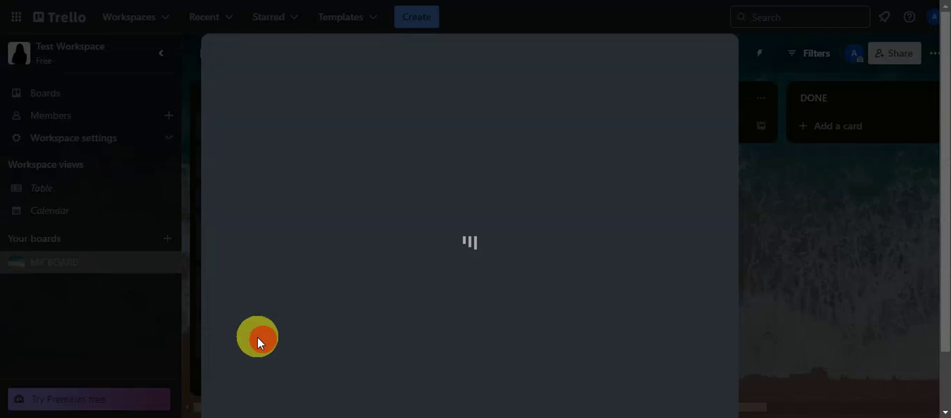
pyautogui.click(432, 130)
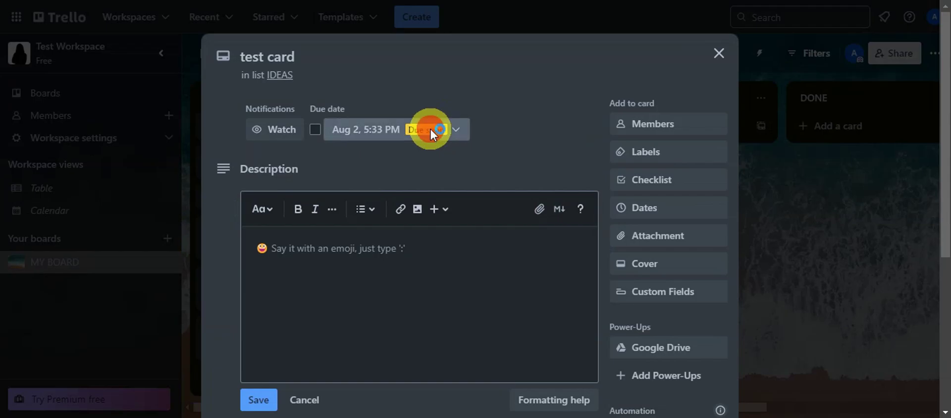
pyautogui.click(719, 55)
pyautogui.click(294, 280)
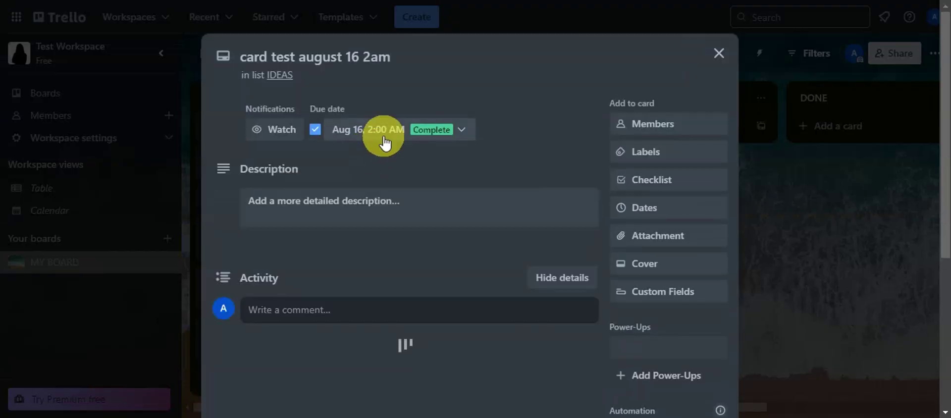
pyautogui.click(382, 132)
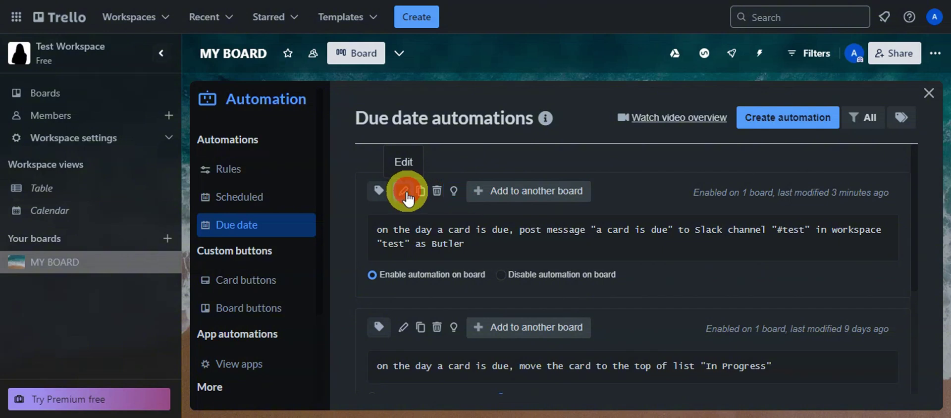
# - Open the Slack message due date automation for editing and examine its trigger and actions
pyautogui.click(405, 192)
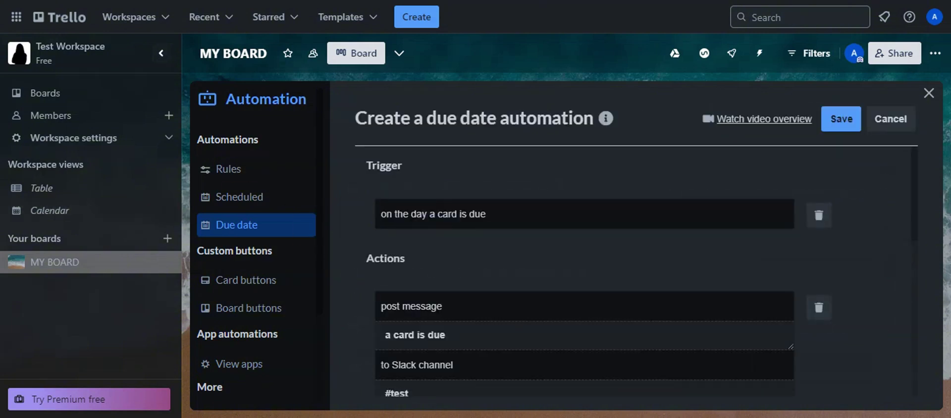
pyautogui.scroll(-2, 504, 175)
pyautogui.scroll(2, 471, 215)
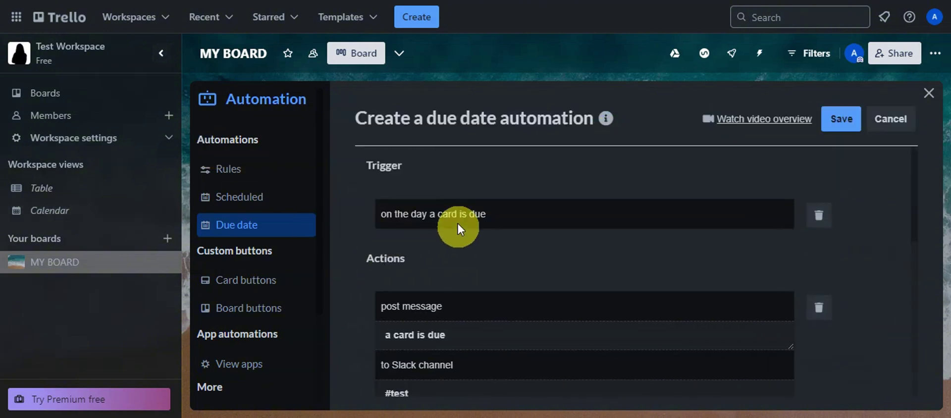
pyautogui.click(408, 223)
pyautogui.click(402, 216)
pyautogui.click(658, 207)
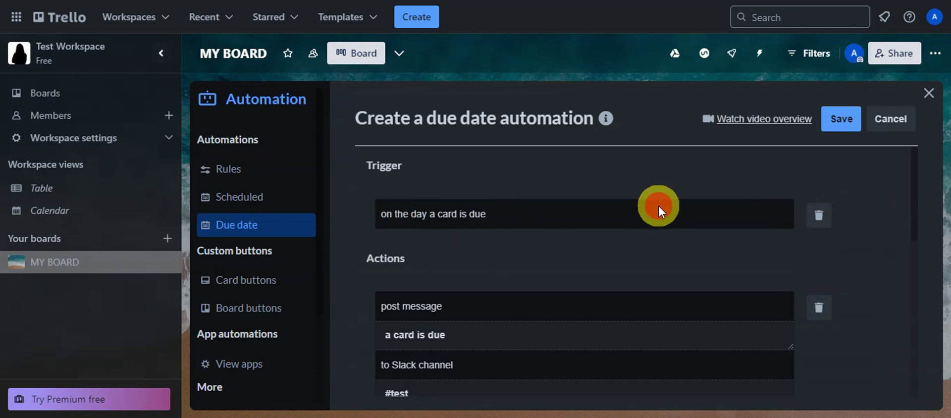
pyautogui.scroll(-5, 644, 227)
pyautogui.scroll(4, 556, 250)
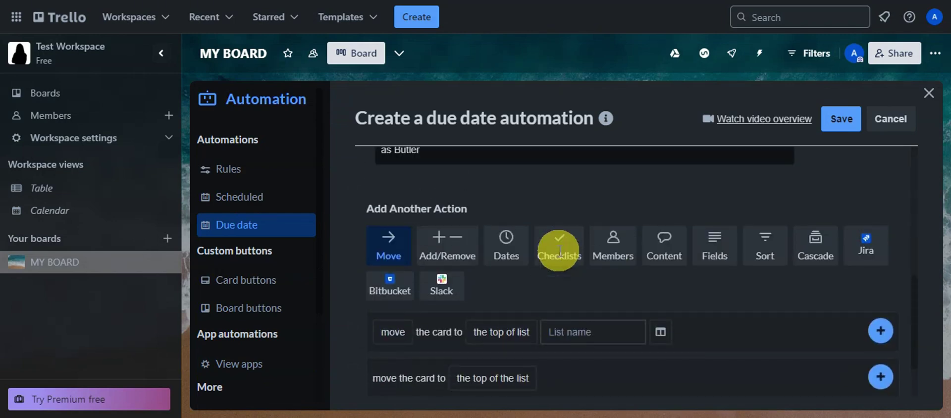
pyautogui.scroll(1, 666, 236)
# - Replace the automation's trigger with "the moment a card is due" and review the Slack message action
pyautogui.click(815, 218)
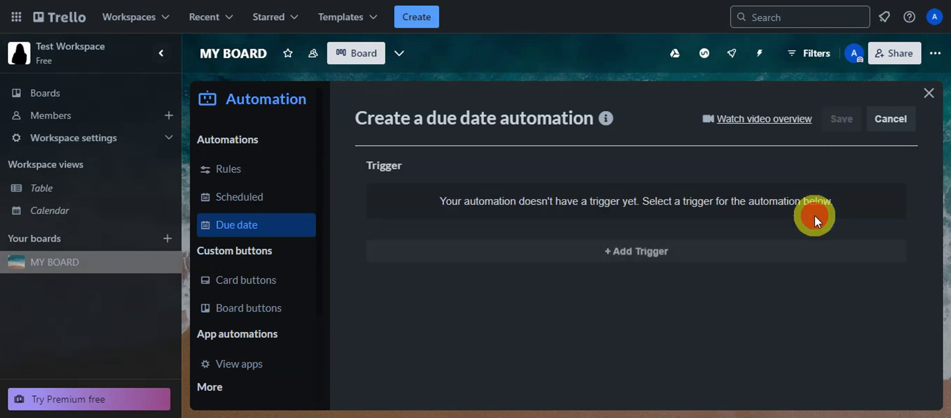
pyautogui.click(564, 250)
pyautogui.scroll(-2, 535, 260)
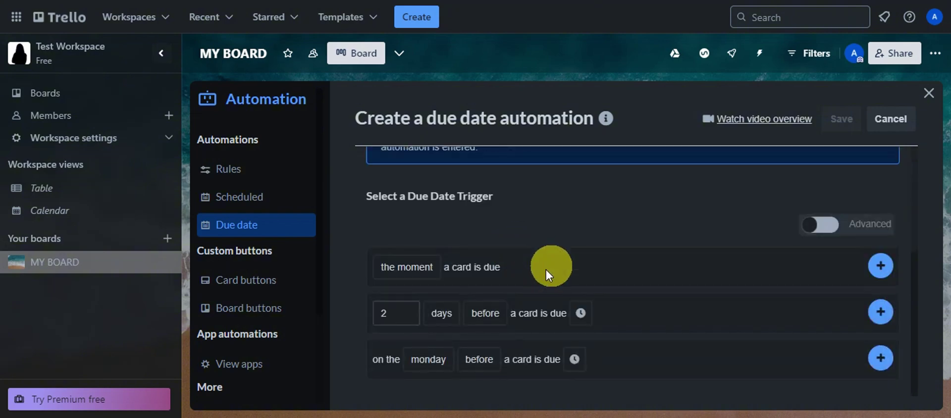
pyautogui.click(407, 267)
pyautogui.click(878, 267)
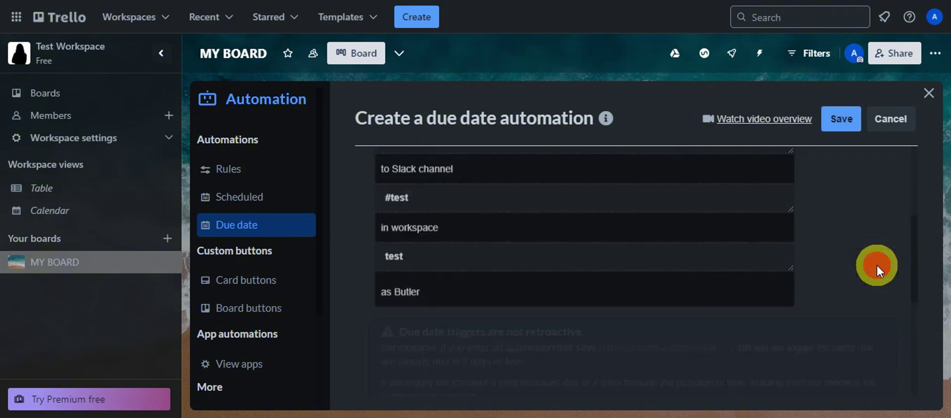
pyautogui.scroll(4, 542, 248)
pyautogui.scroll(-5, 540, 253)
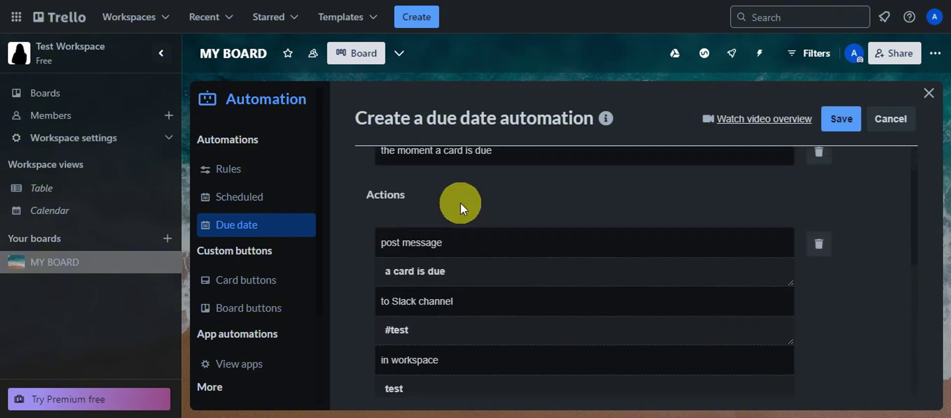
# - Add a second Slack action that posts "a card is due" to channel #test in workspace test as myself
pyautogui.scroll(4, 373, 185)
pyautogui.scroll(-7, 482, 242)
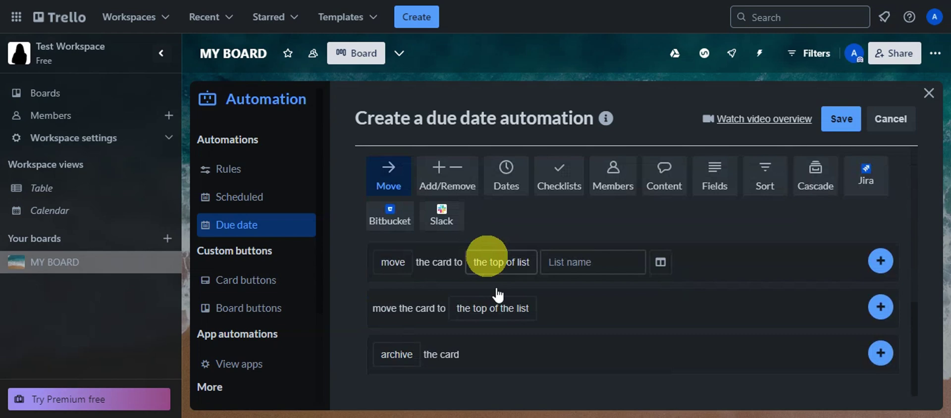
pyautogui.click(442, 215)
pyautogui.scroll(-1, 590, 252)
pyautogui.click(534, 277)
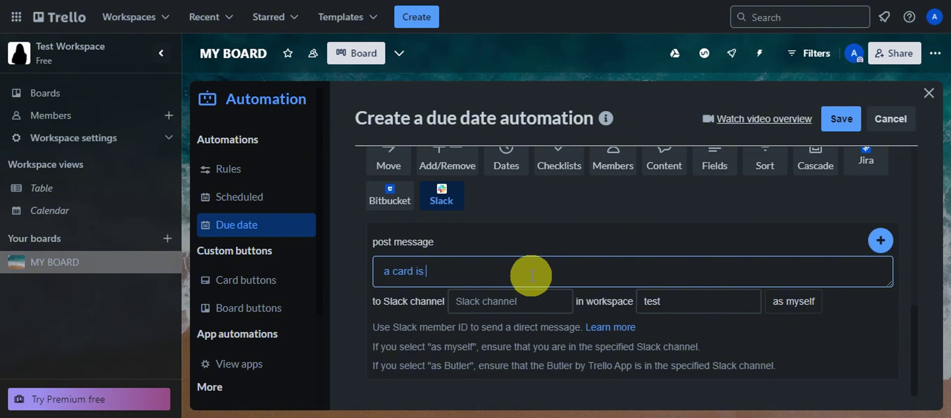
pyautogui.click(501, 303)
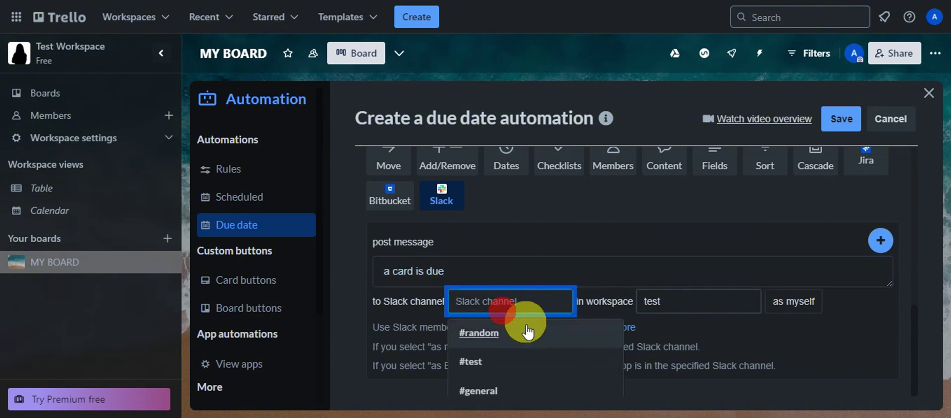
pyautogui.click(503, 361)
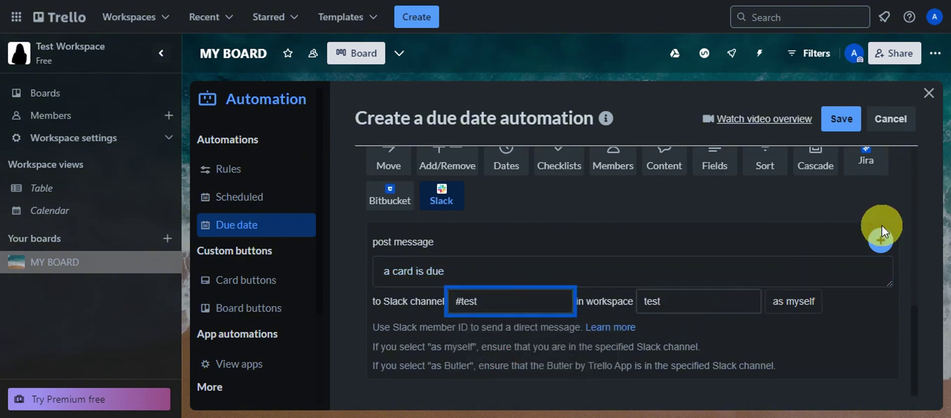
pyautogui.click(881, 240)
# - Save the due date automation with its trigger and both Slack message actions, and close the automation settings
pyautogui.scroll(3, 668, 272)
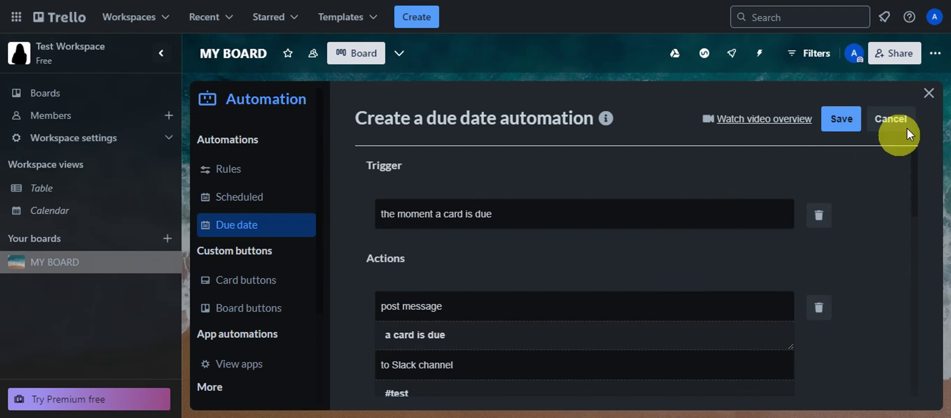
pyautogui.scroll(-3, 747, 219)
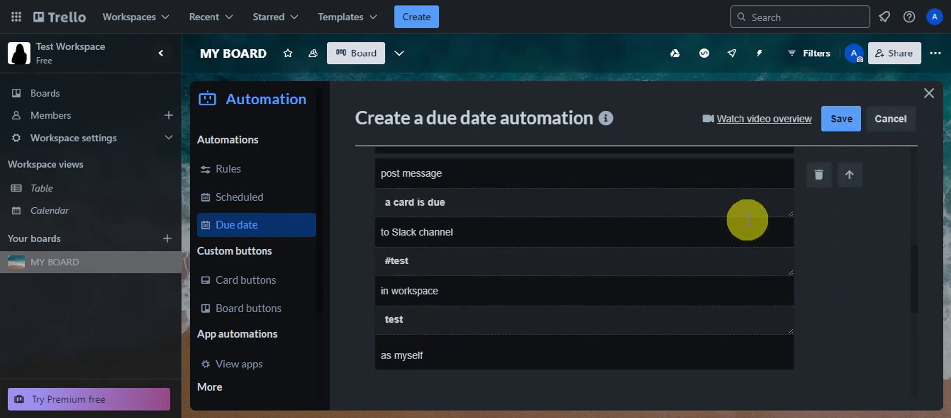
pyautogui.scroll(-3, 747, 219)
pyautogui.click(842, 119)
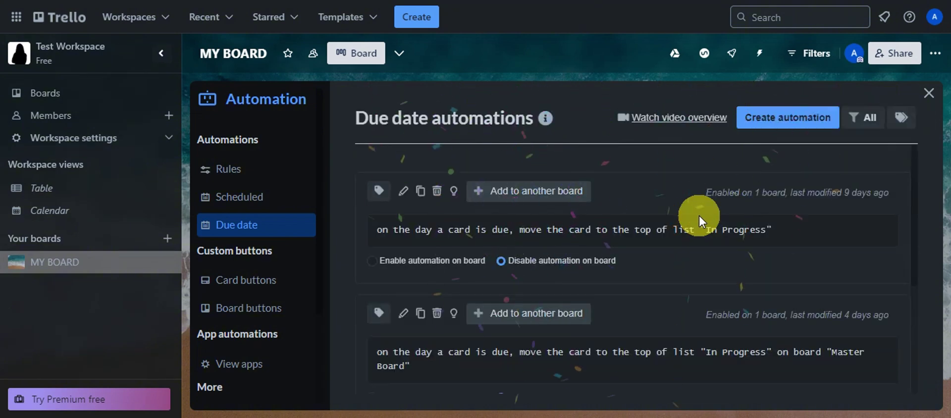
pyautogui.scroll(-4, 699, 216)
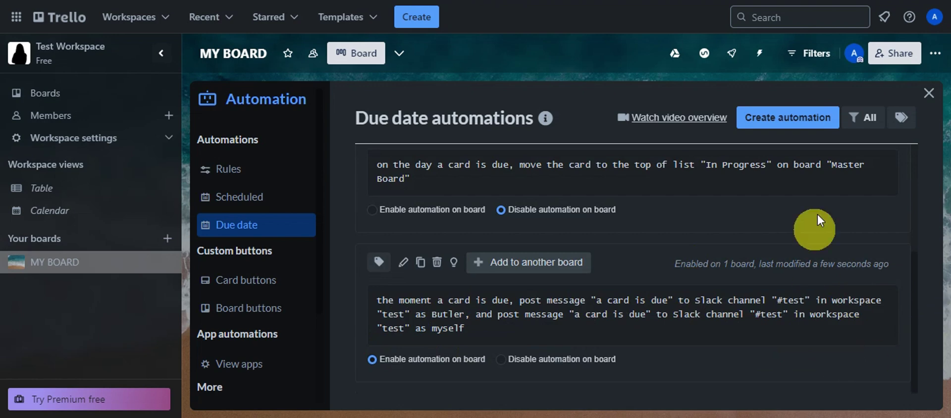
pyautogui.click(930, 93)
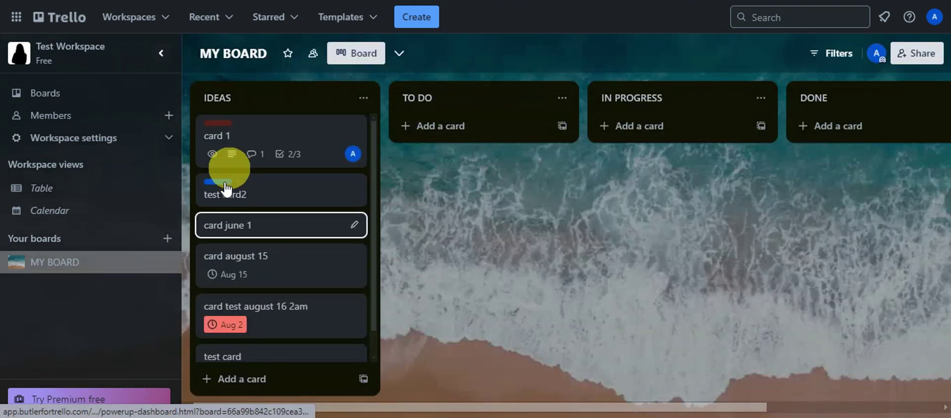
# - Open "test card" from the IDEAS list
pyautogui.scroll(-1, 238, 270)
pyautogui.click(281, 333)
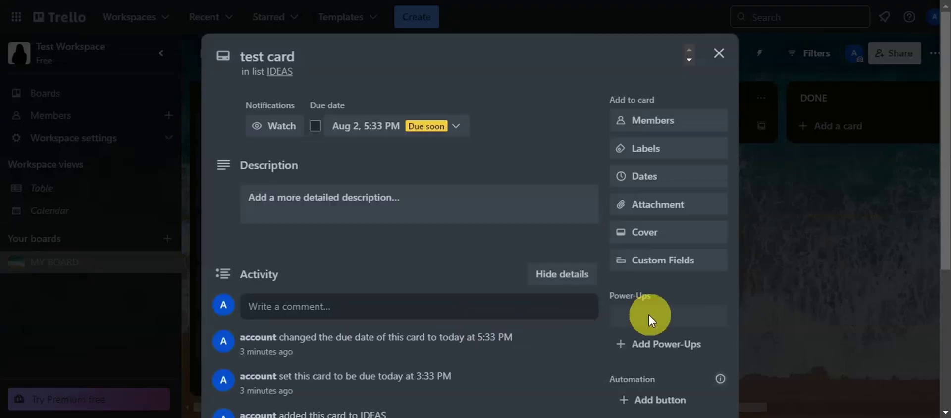
pyautogui.click(606, 250)
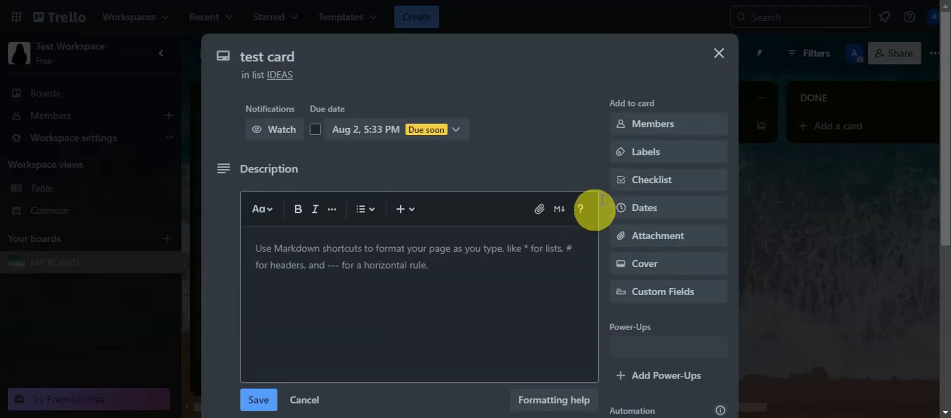
# - Change the due time of "test card" to 3:38 PM on 8/2/2024 and save it
pyautogui.click(420, 130)
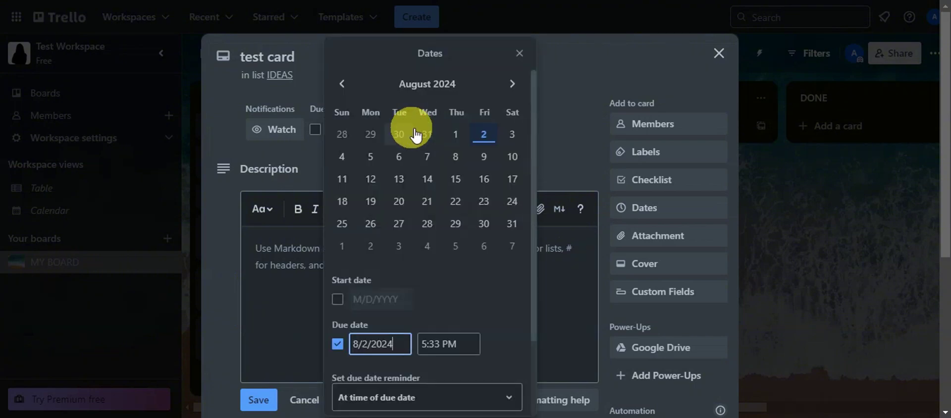
pyautogui.click(430, 347)
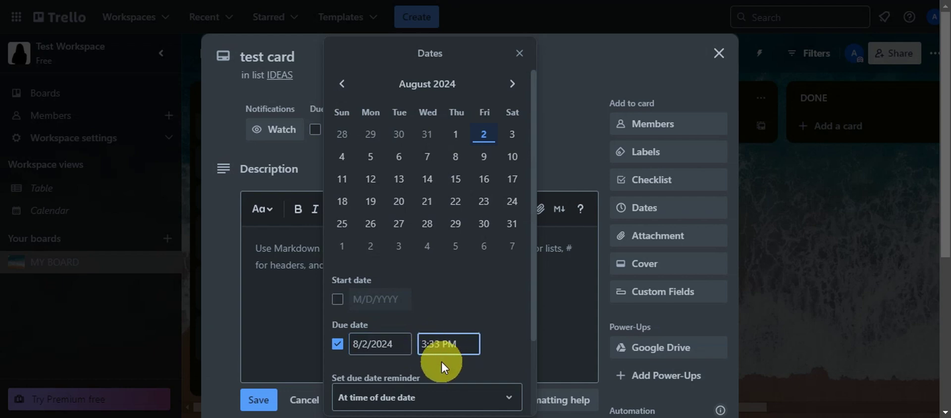
pyautogui.scroll(-3, 422, 262)
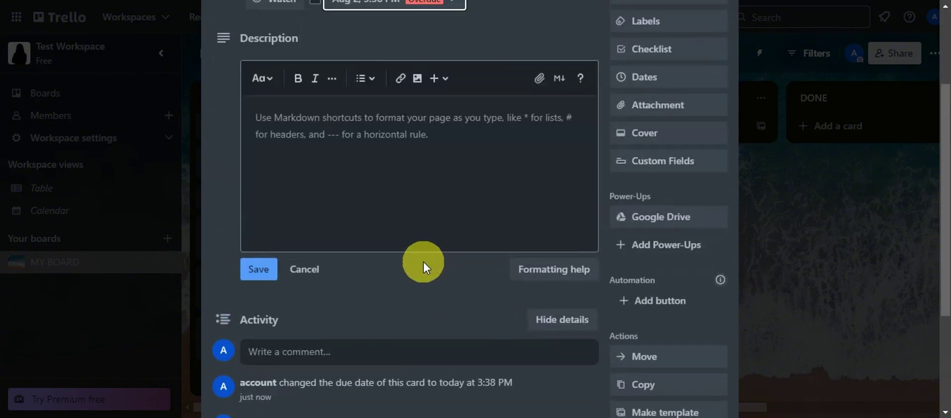
# - Move the due time of "test card" to 3:39 PM and save the date
pyautogui.scroll(2, 426, 75)
pyautogui.click(432, 66)
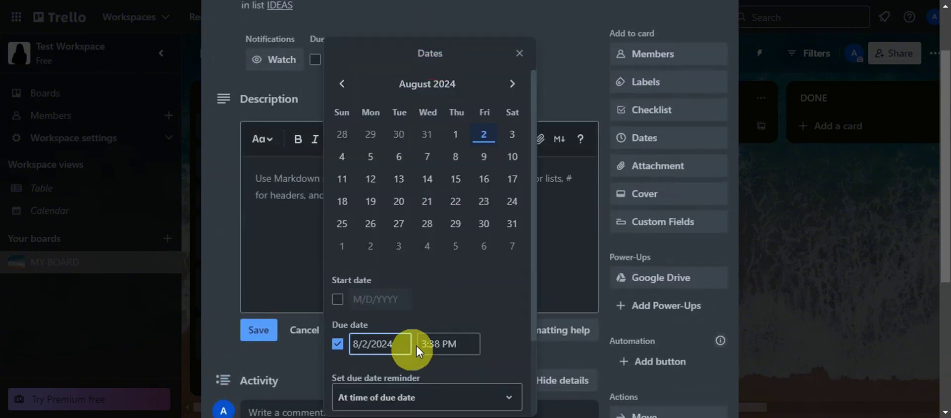
pyautogui.click(438, 344)
pyautogui.press('BackSpace')
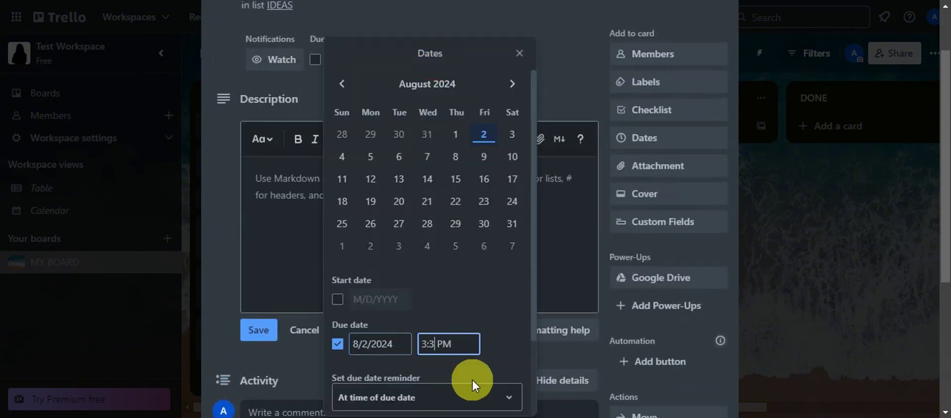
pyautogui.write('9')
pyautogui.scroll(-2, 472, 379)
pyautogui.click(399, 378)
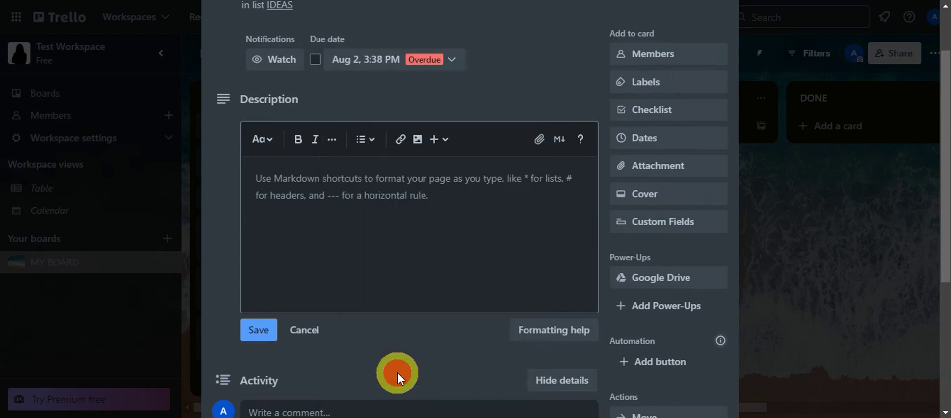
# - Set the due time of "test card" to 3:40 PM with the reminder at time of due date, and save it
pyautogui.scroll(2, 398, 372)
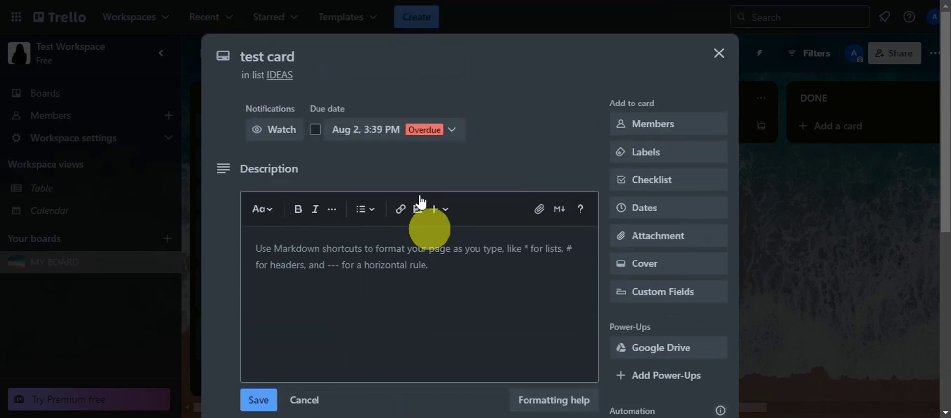
pyautogui.click(436, 138)
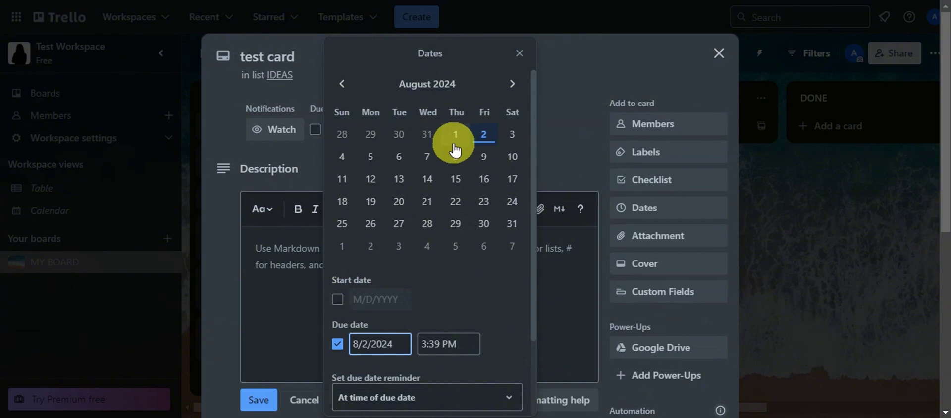
pyautogui.click(441, 344)
pyautogui.press('BackSpace')
pyautogui.press('BackSpace')
pyautogui.write('40')
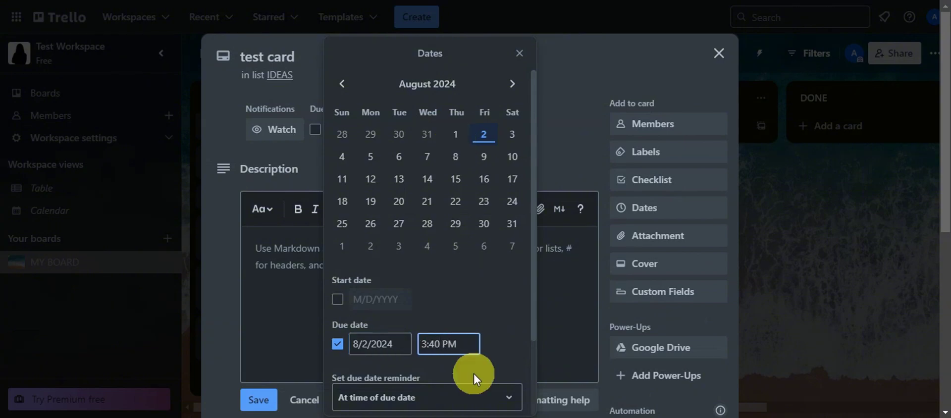
pyautogui.click(388, 399)
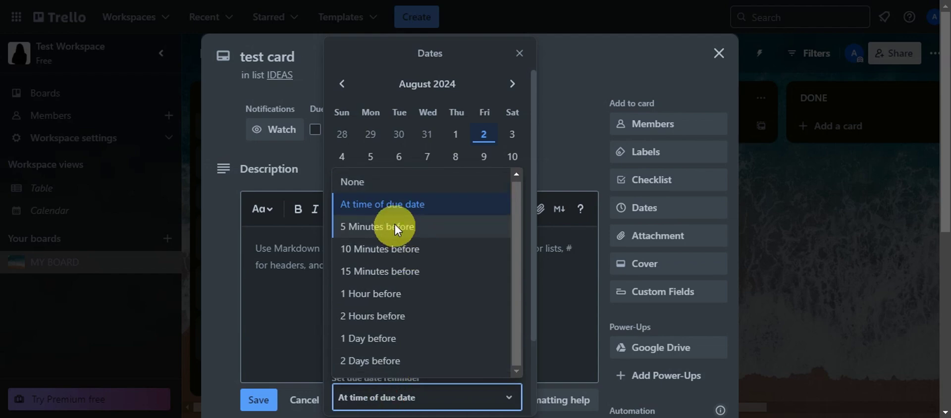
pyautogui.click(396, 206)
pyautogui.scroll(-2, 421, 297)
pyautogui.click(403, 379)
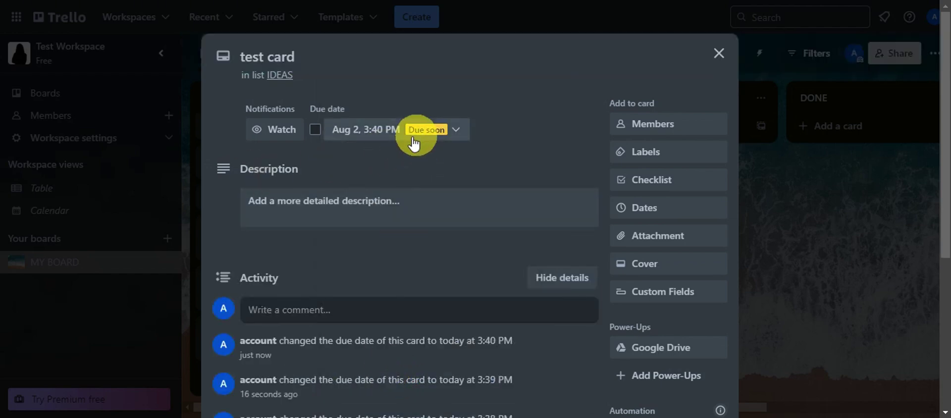
# - Close "test card", switch to Slack and examine the newest messages in the #test channel
pyautogui.click(718, 53)
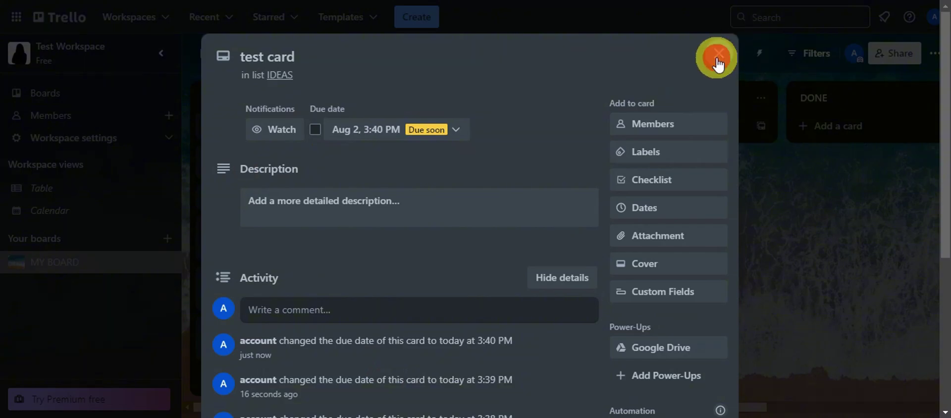
pyautogui.click(286, 345)
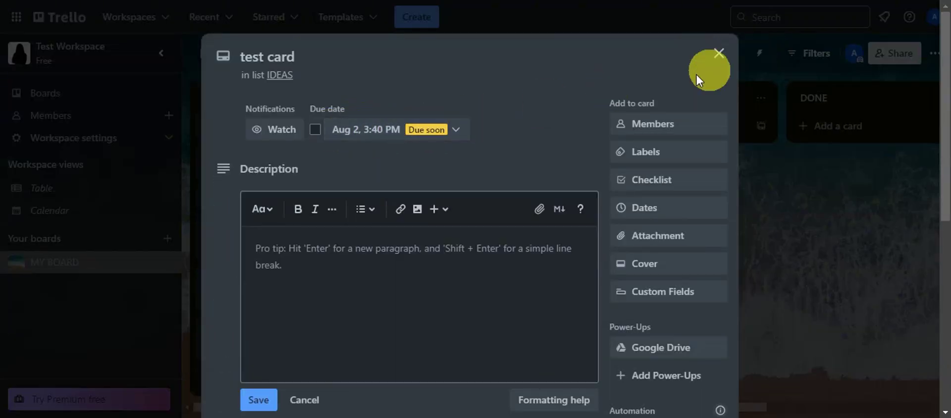
pyautogui.click(719, 53)
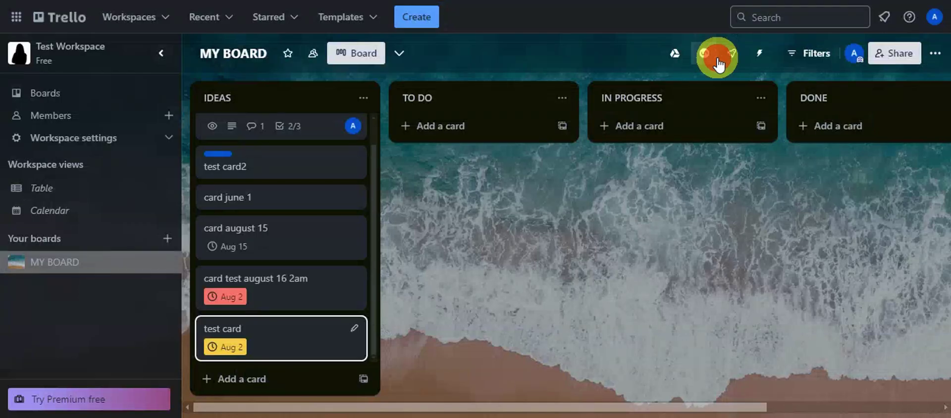
pyautogui.hotkey('alt', 'Tab')
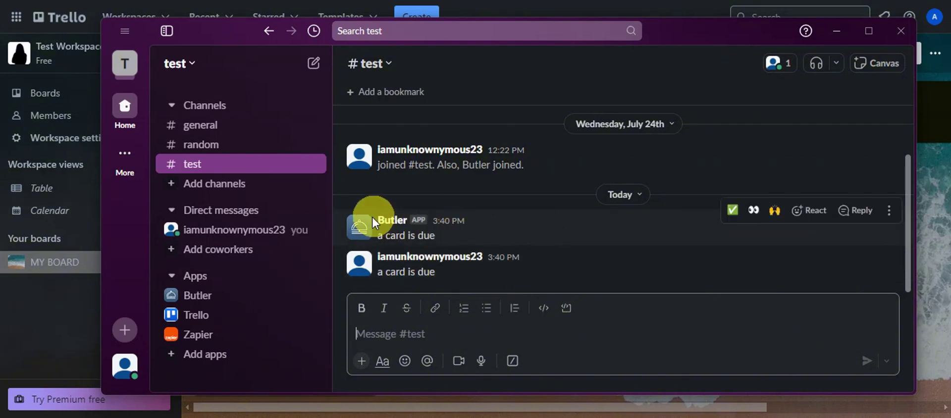
pyautogui.click(366, 228)
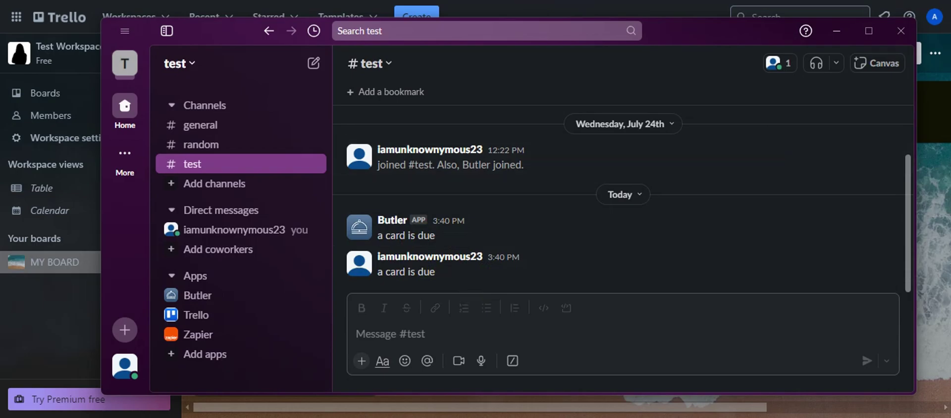
# - Switch back to Trello and reopen "test card" from the IDEAS list
pyautogui.hotkey('alt', 'Tab')
pyautogui.click(264, 339)
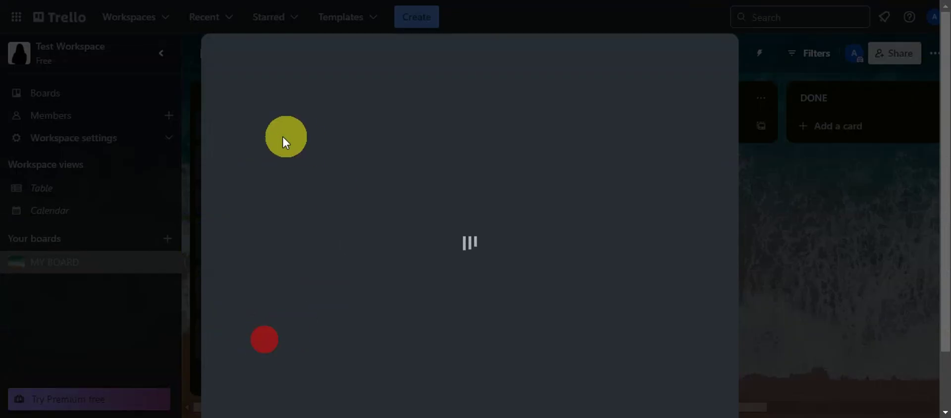